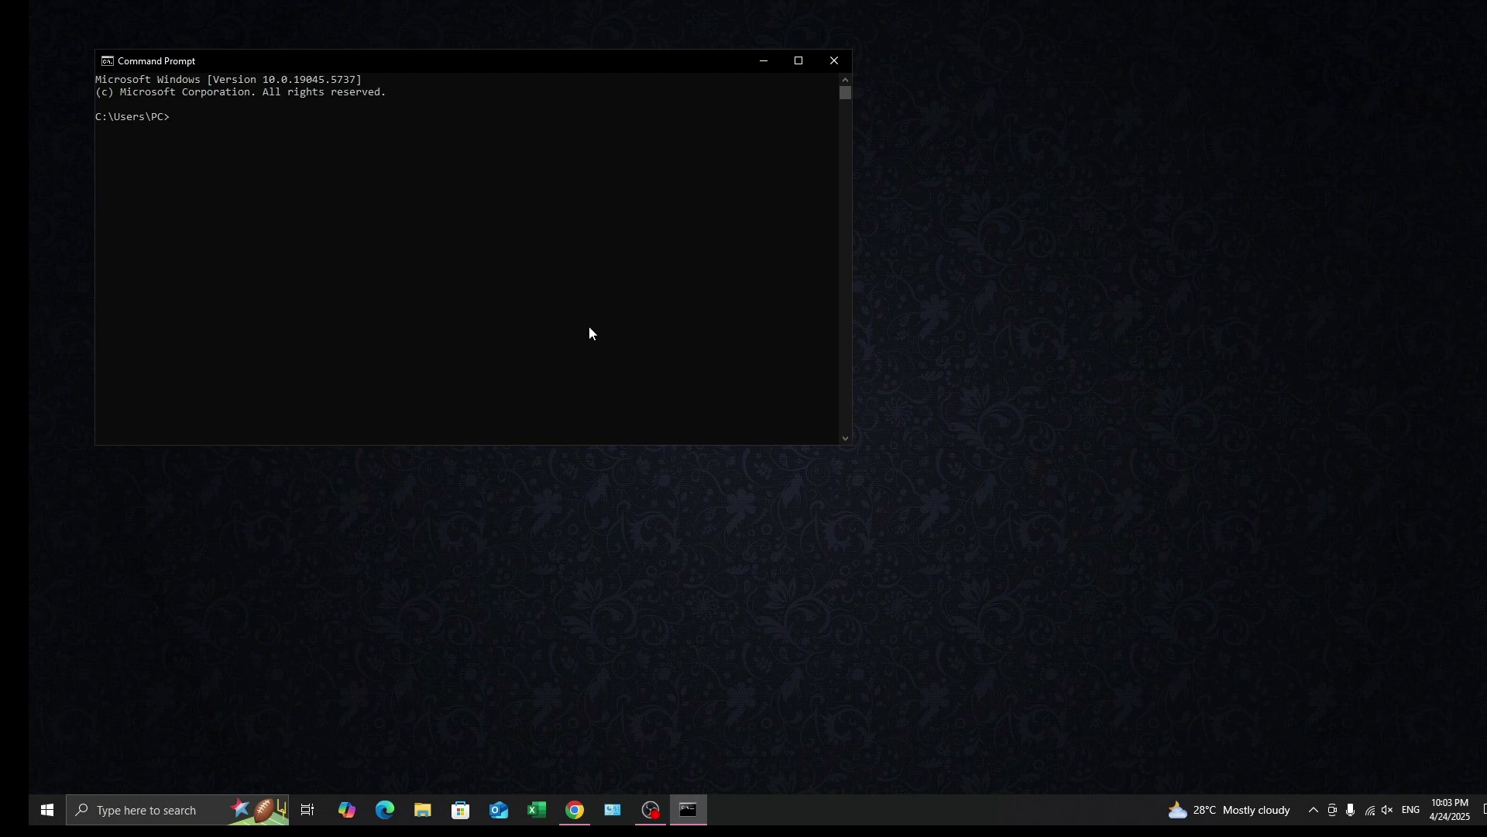
Run the cleanmgr command in the Command Prompt to launch Disk Cleanup
type("cleanmg")
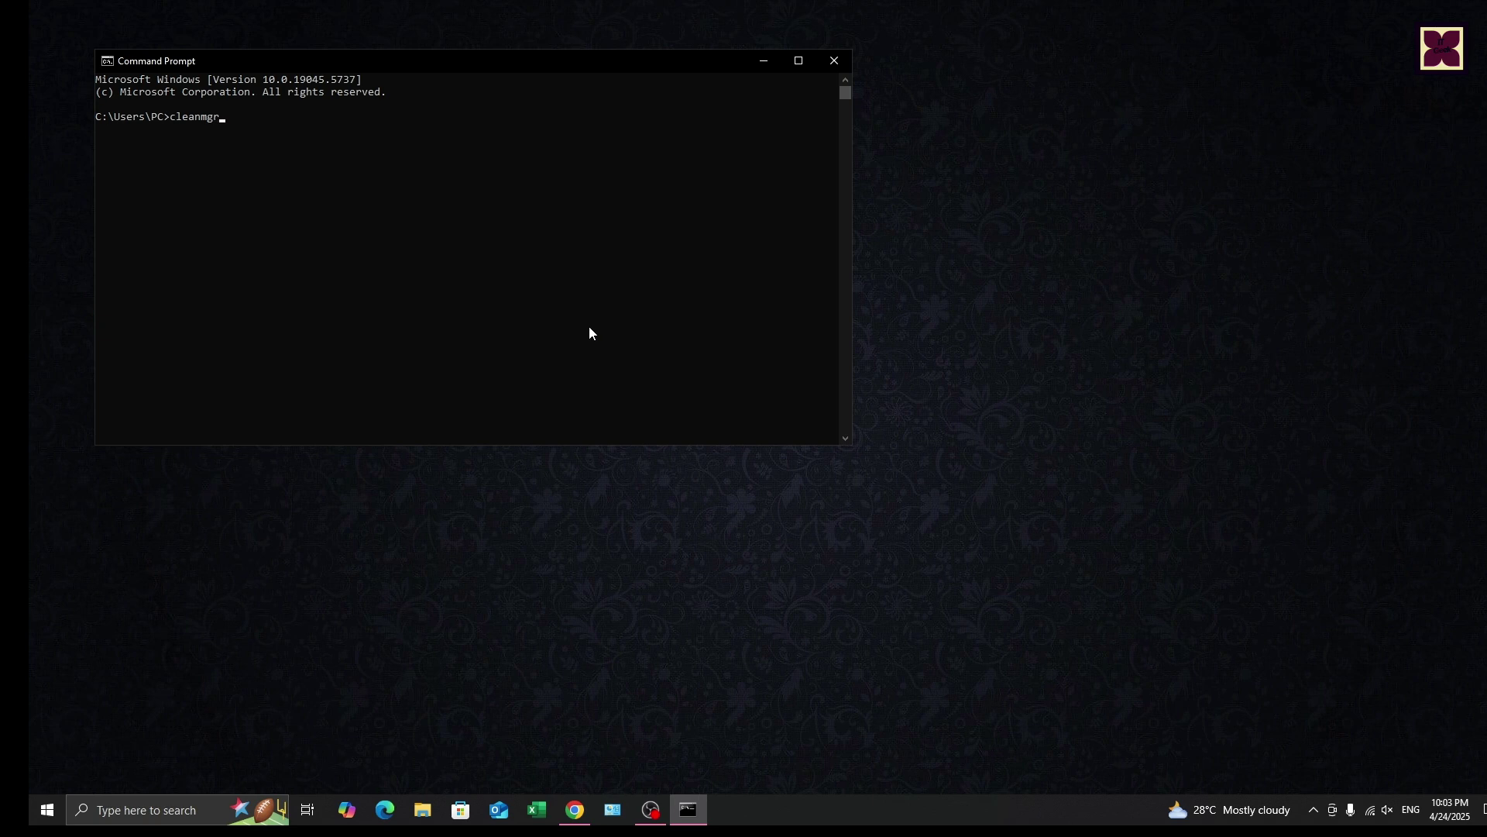
type("r")
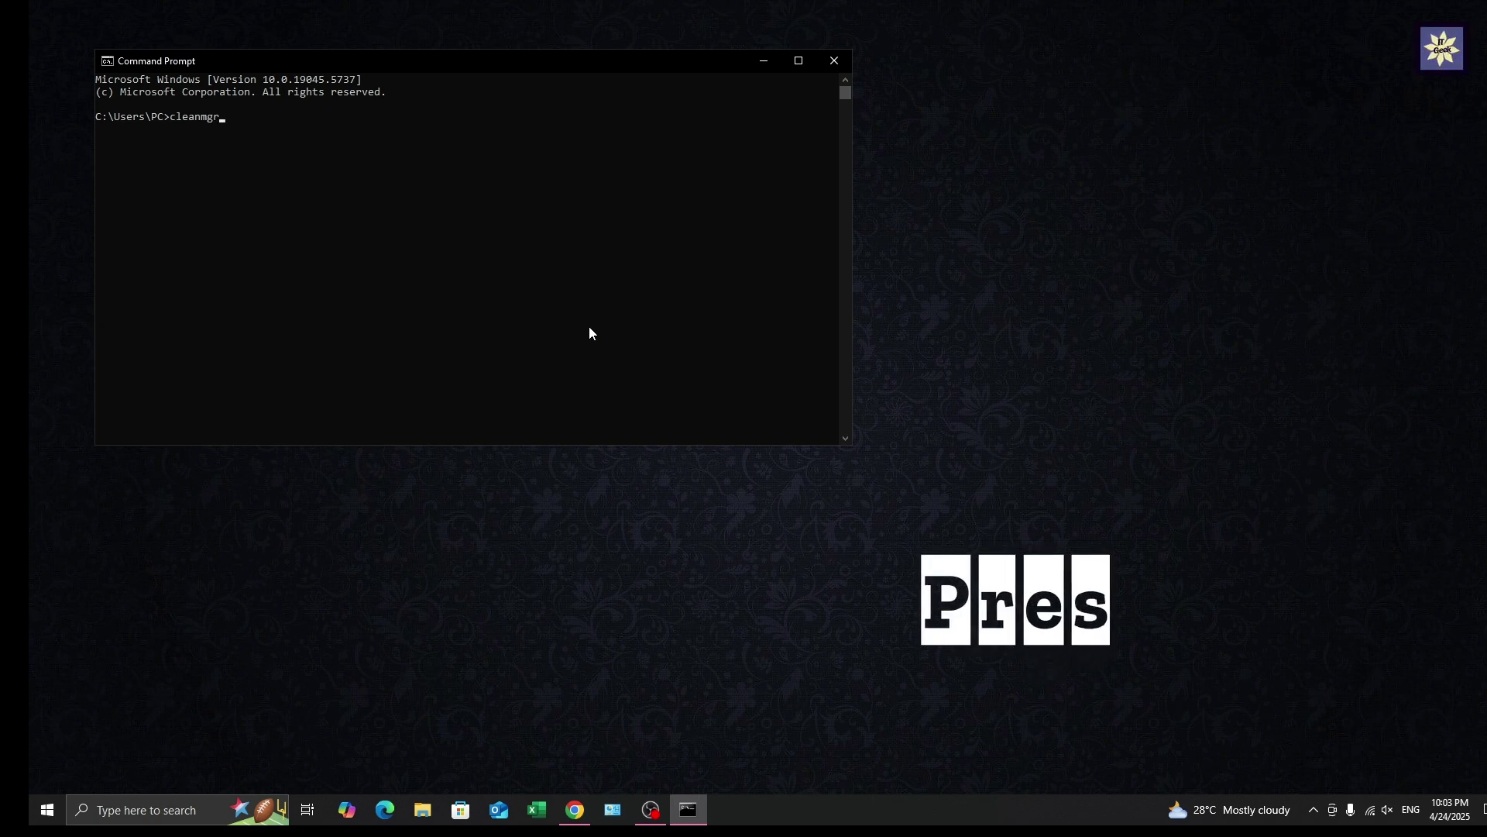
key("Return")
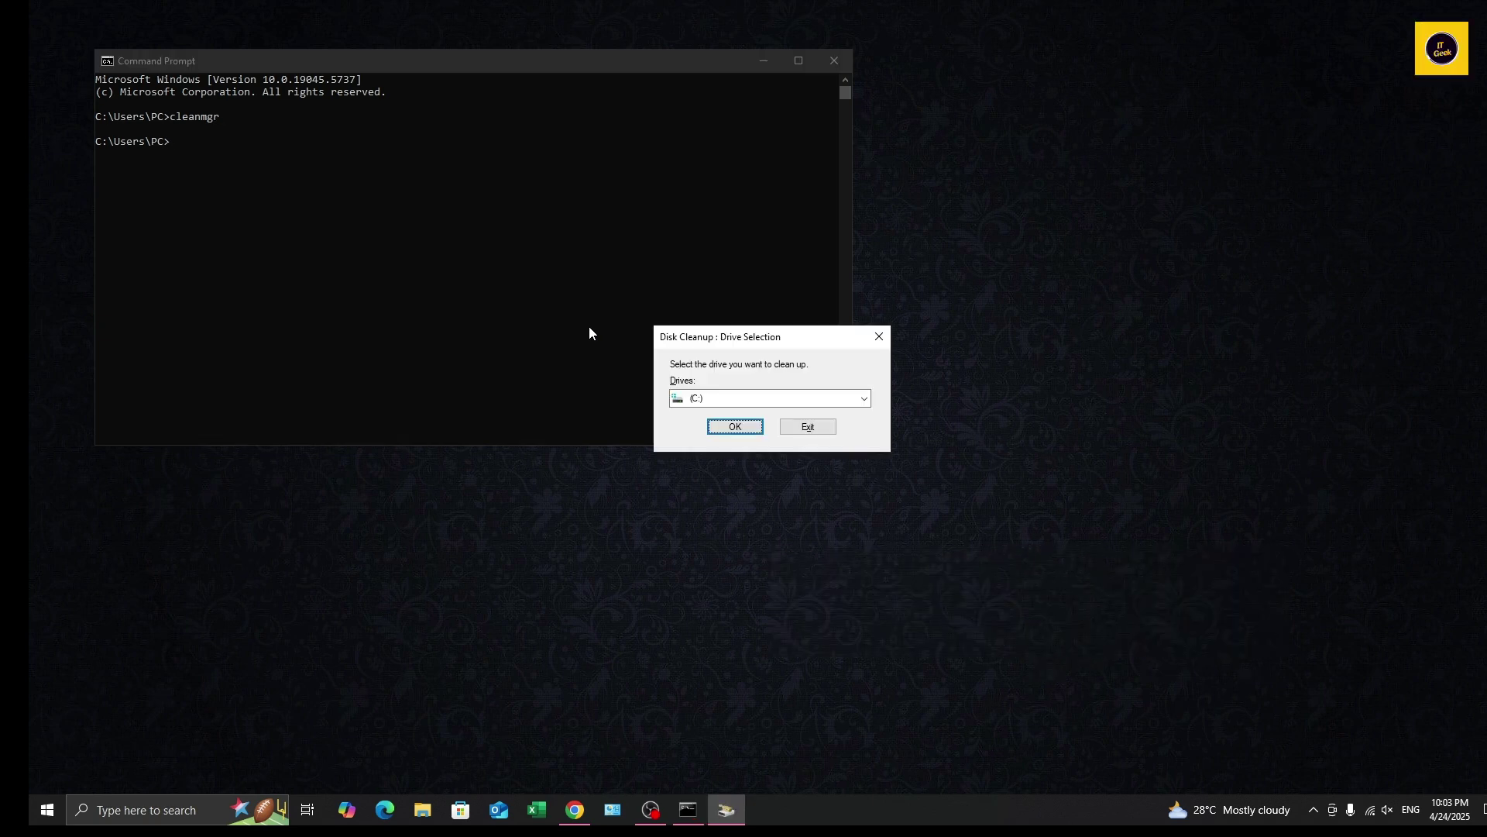
Choose drive C: for cleanup and permanently delete the file categories already selected
left_click(732, 427)
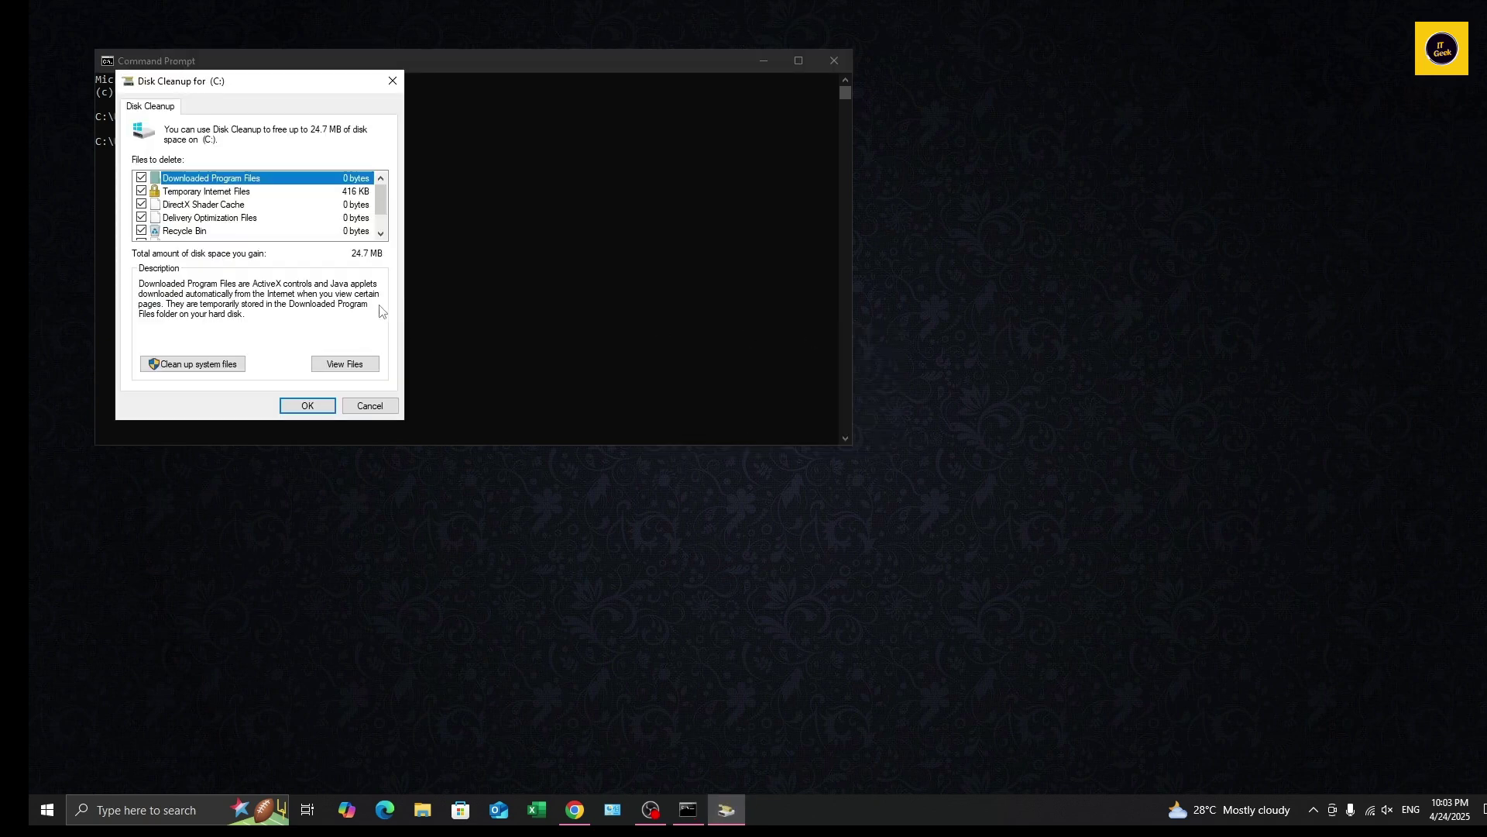
left_click(300, 403)
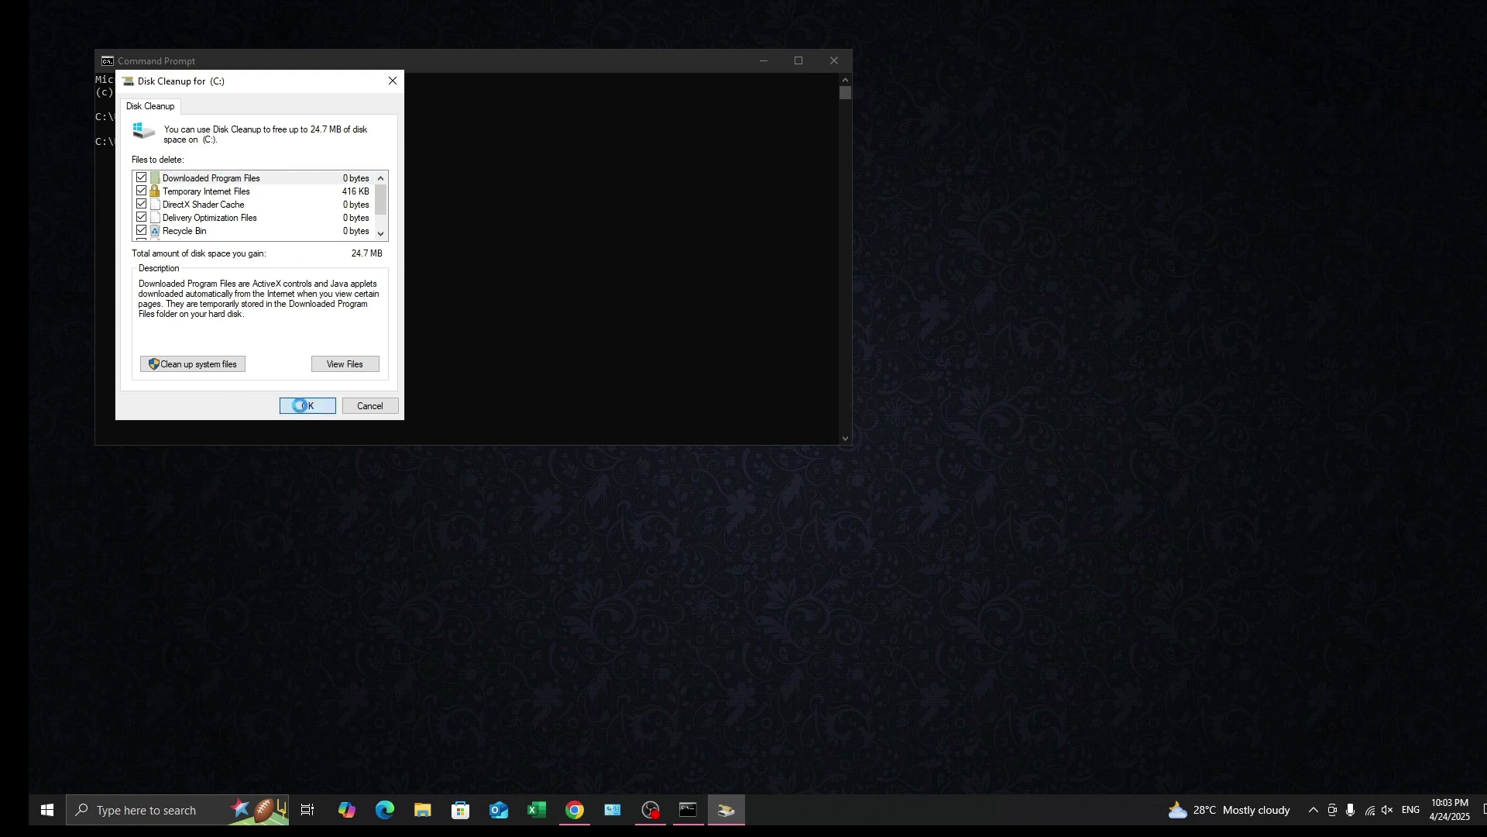
left_click(798, 408)
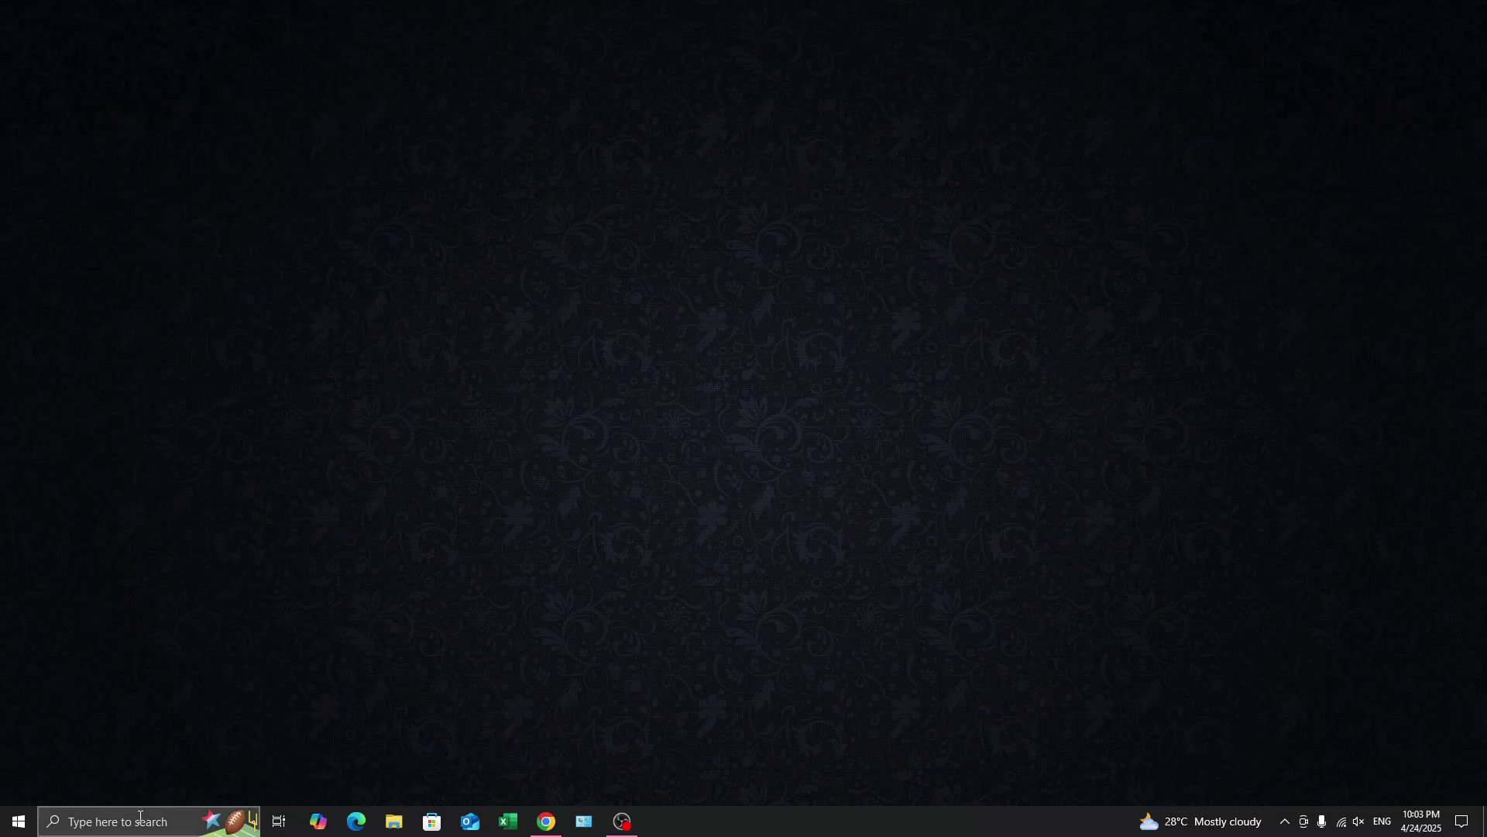
Search Windows for "windows power" and open Windows PowerShell
left_click(140, 818)
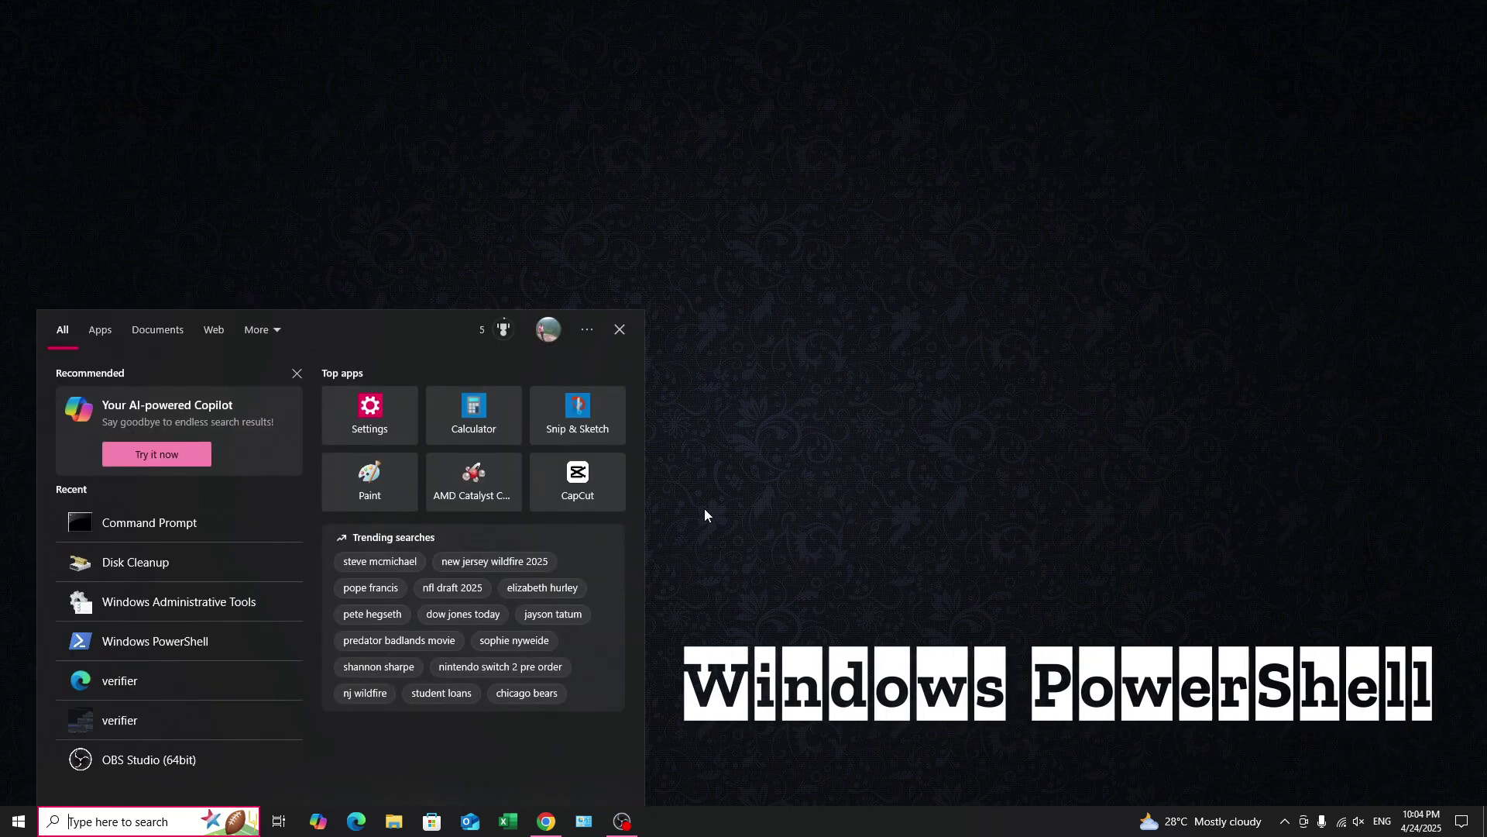
type("win")
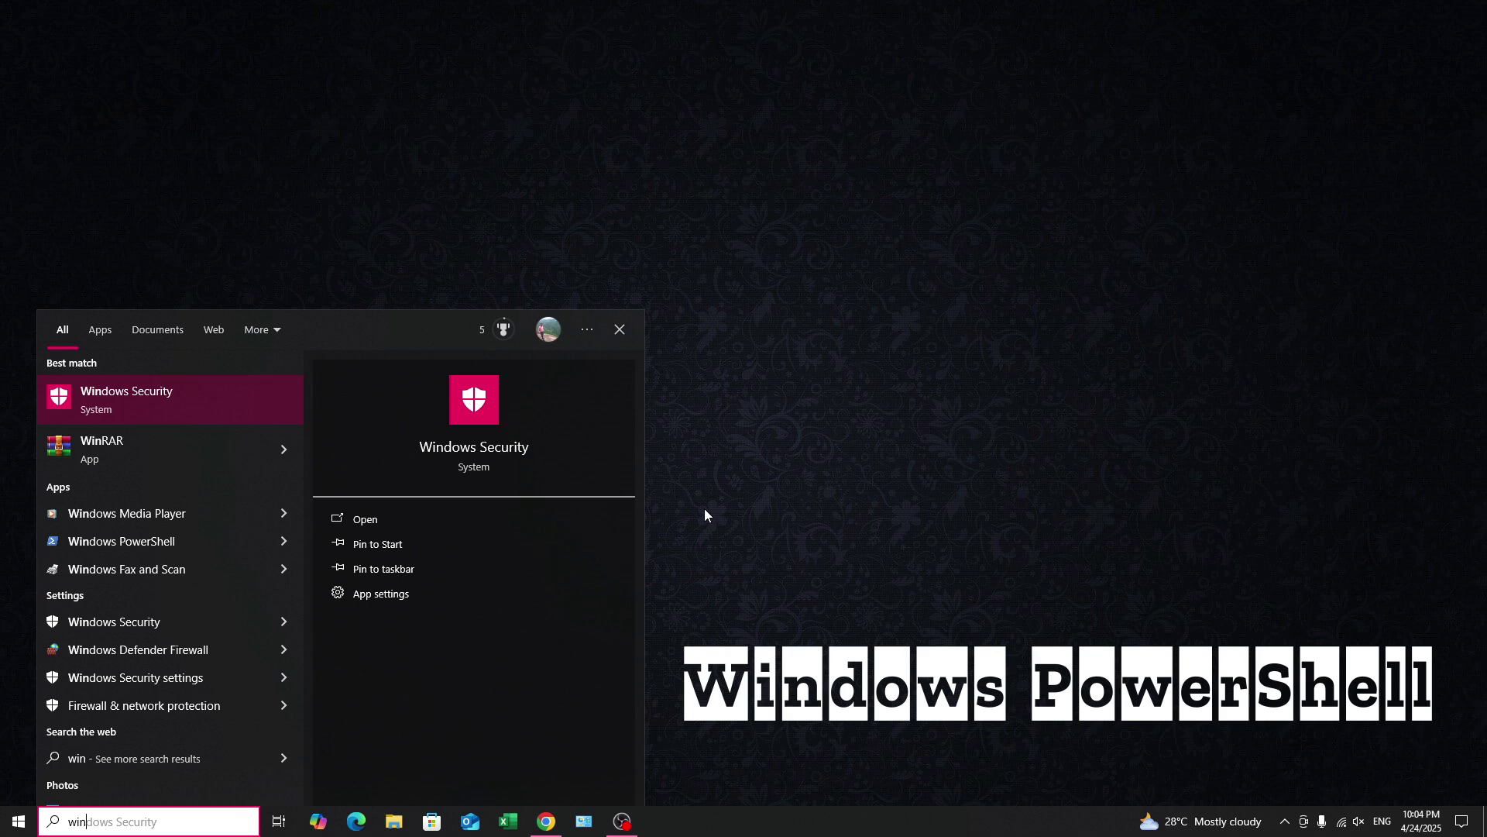
type("d")
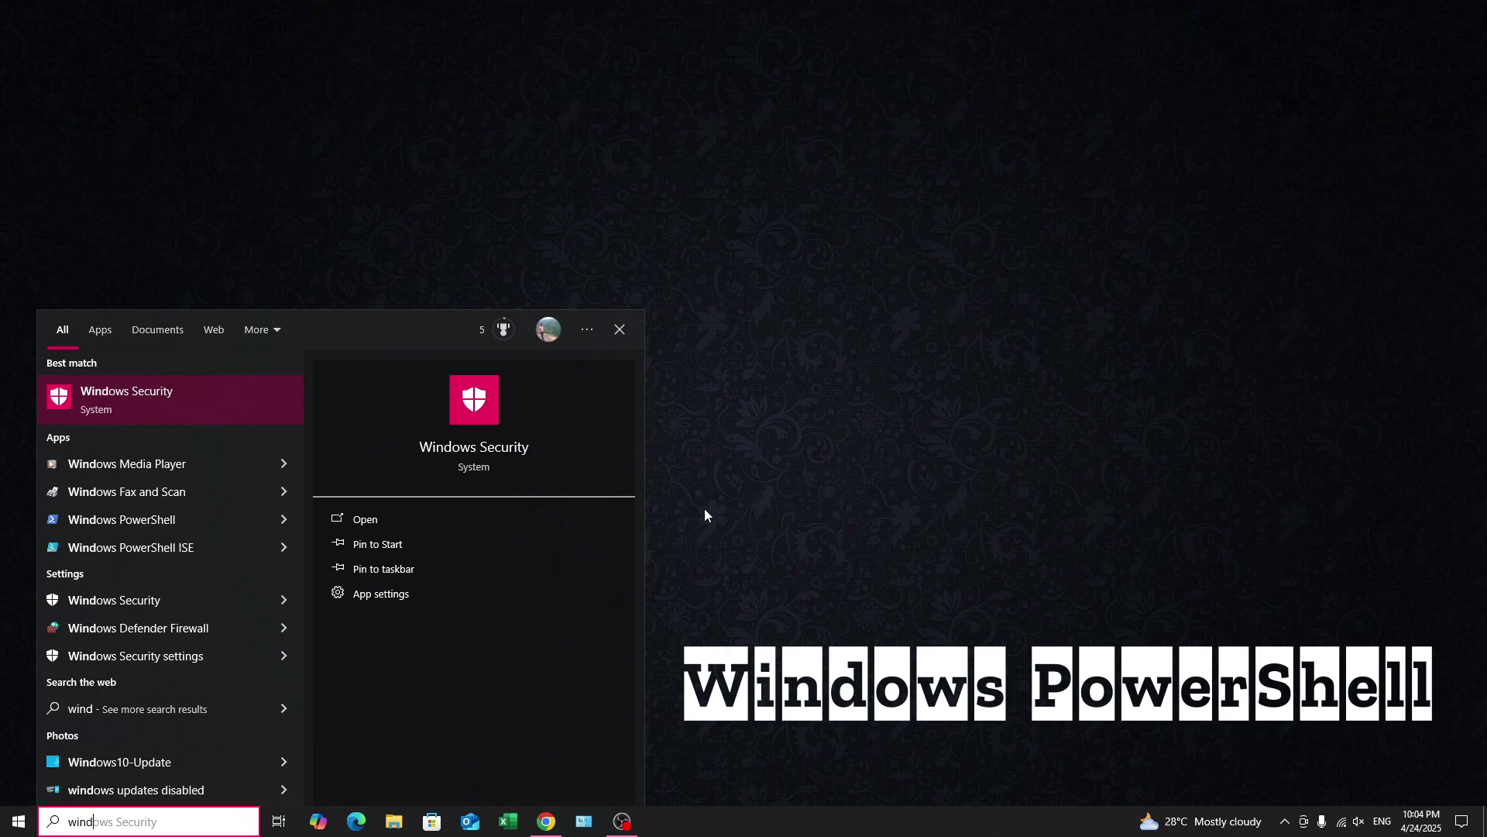
type("ows power")
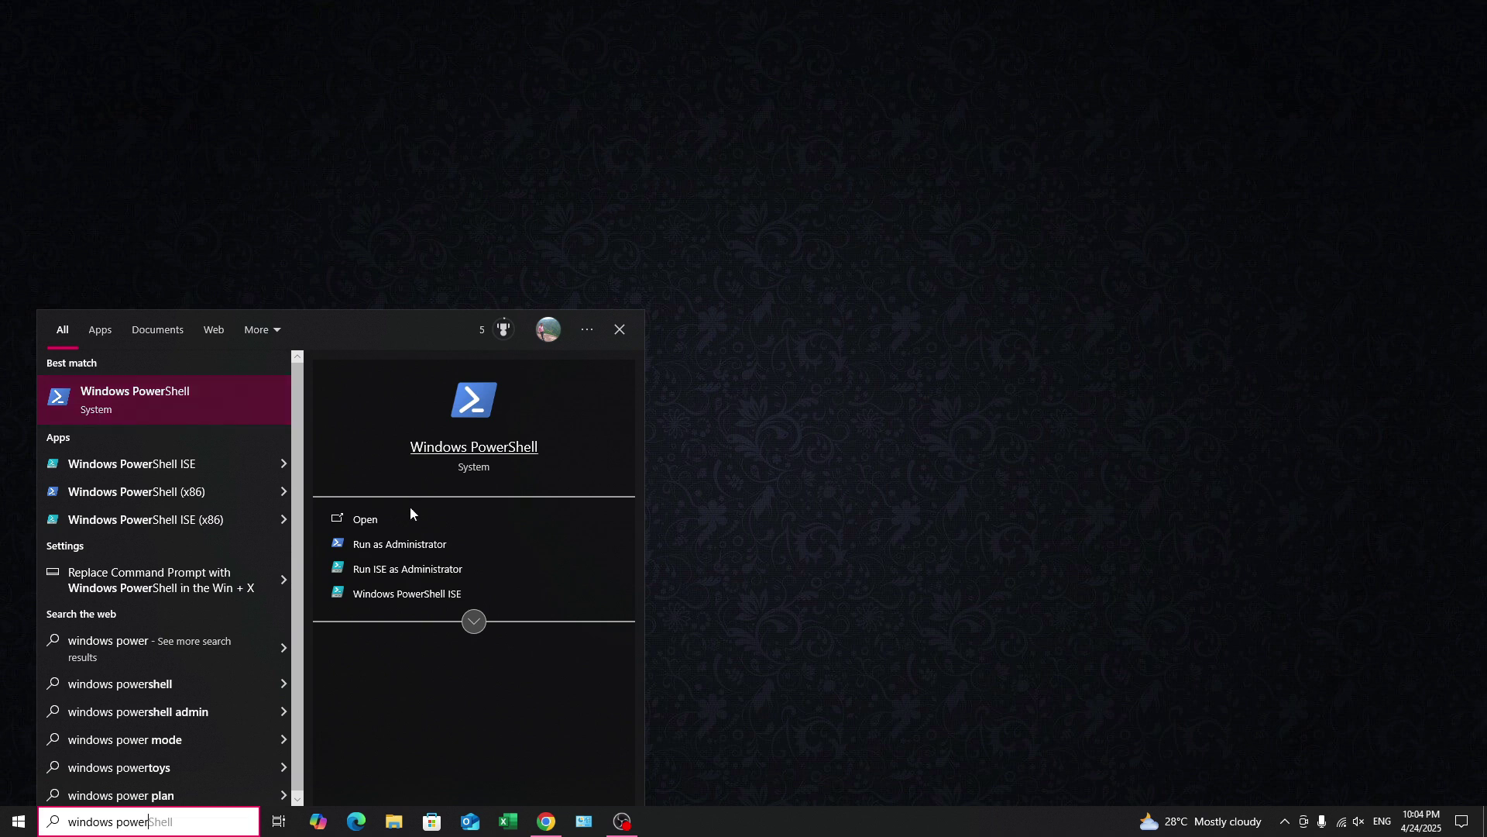
left_click(379, 519)
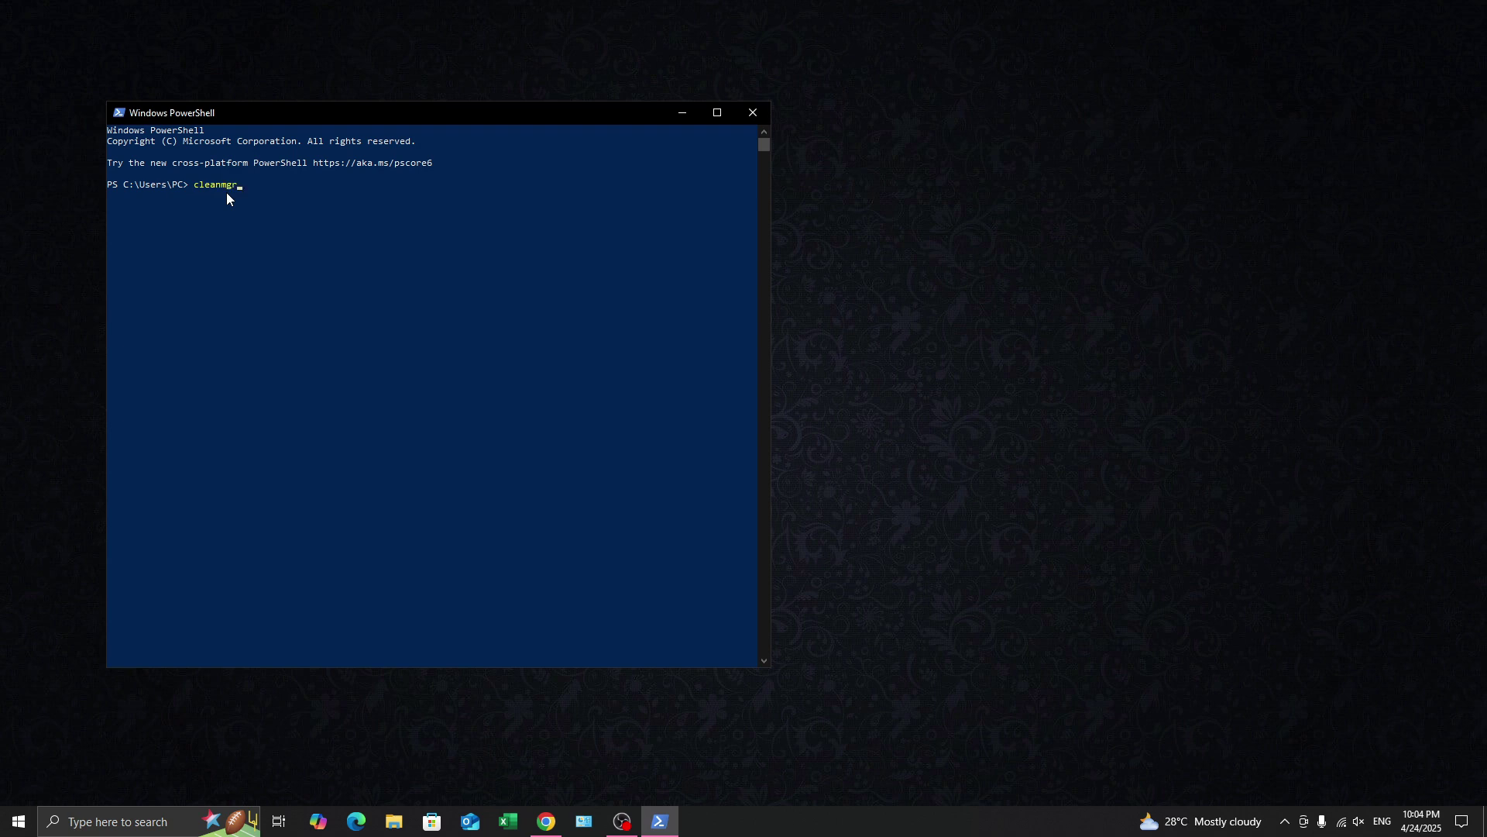
Run cleanmgr in PowerShell and permanently delete the preselected unnecessary files on drive C:
key("Return")
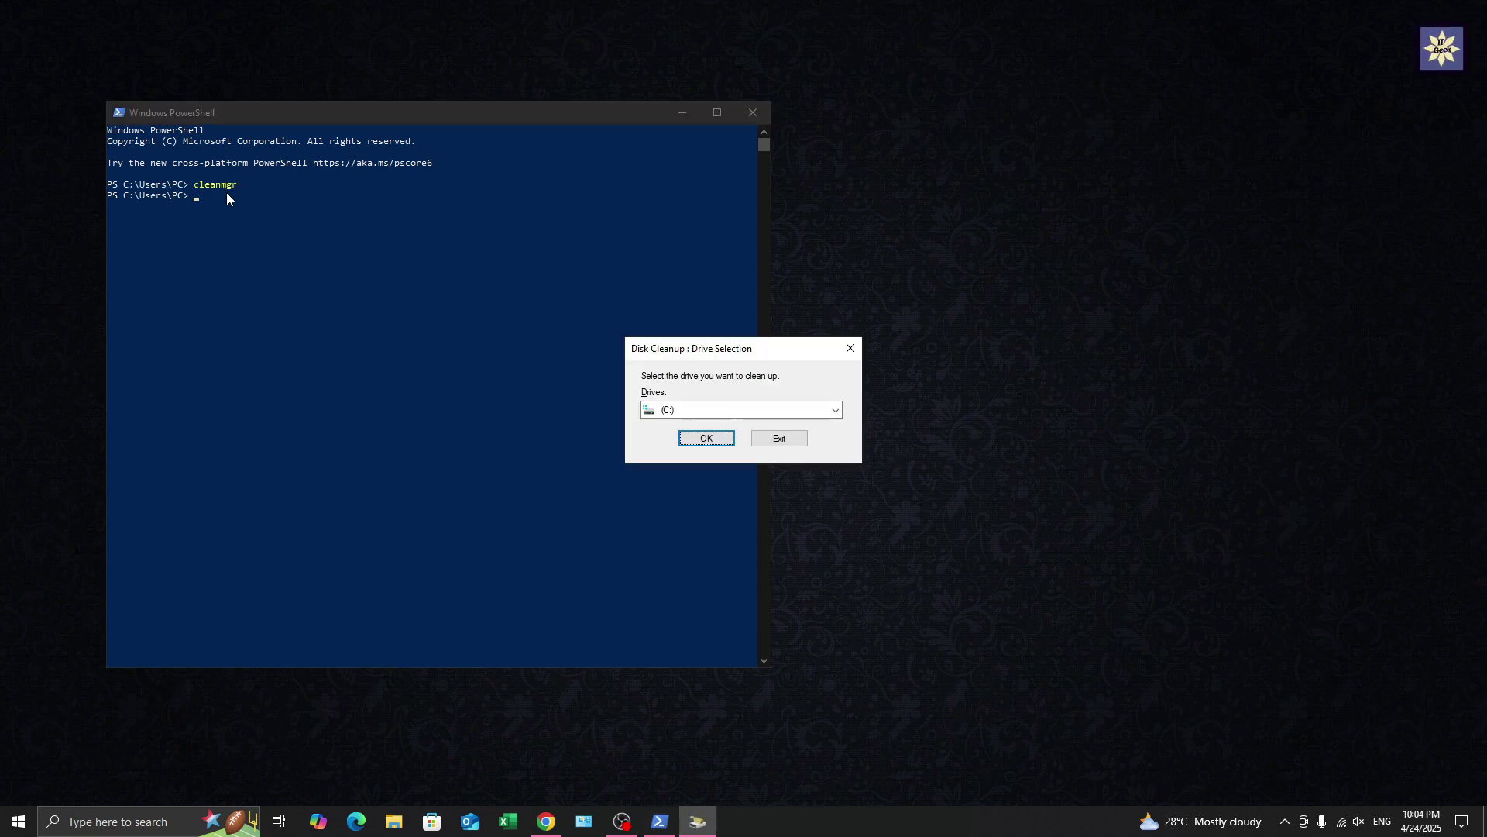
left_click(687, 441)
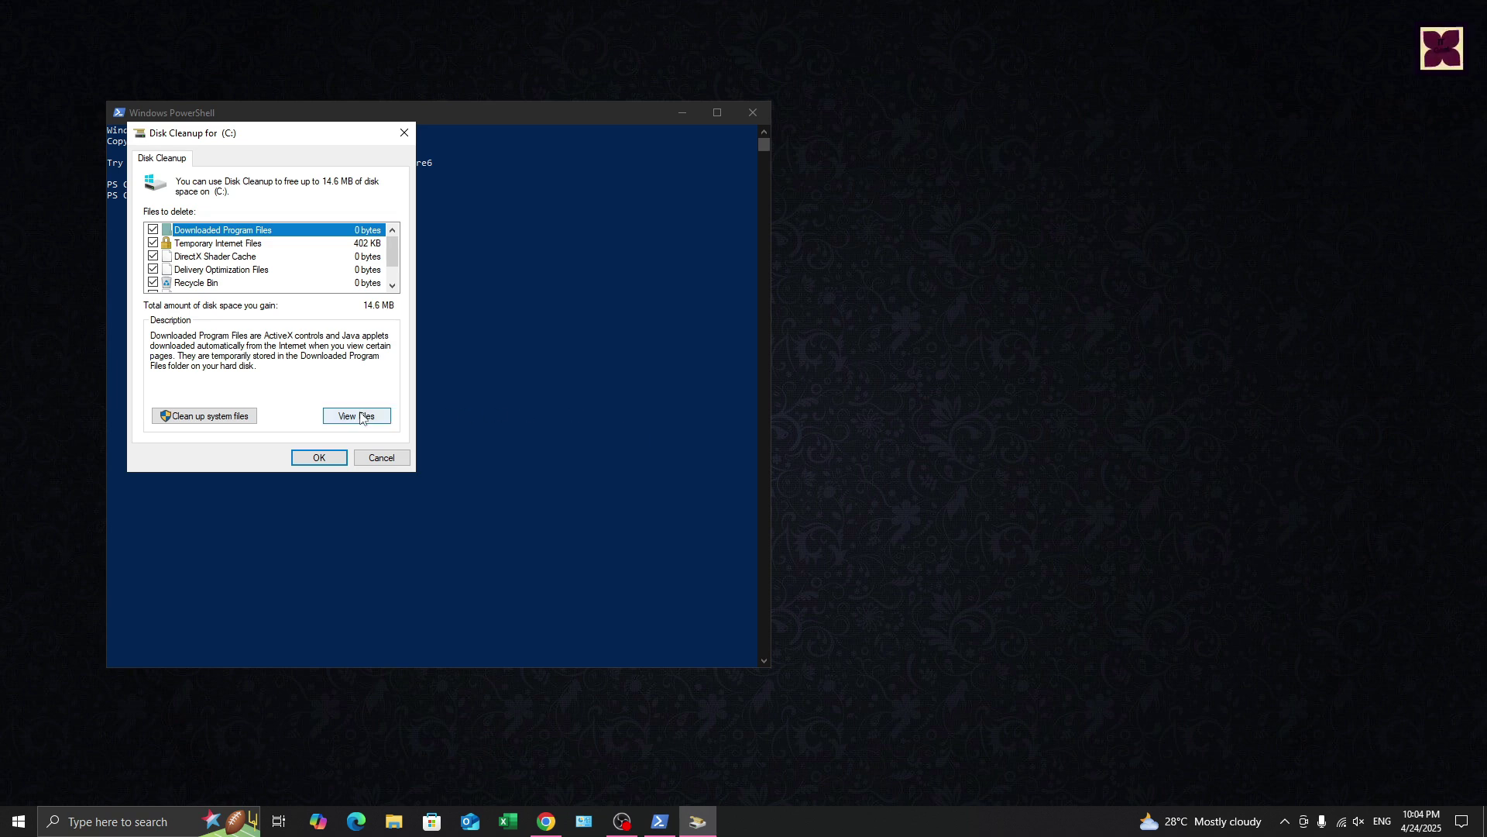
left_click(318, 456)
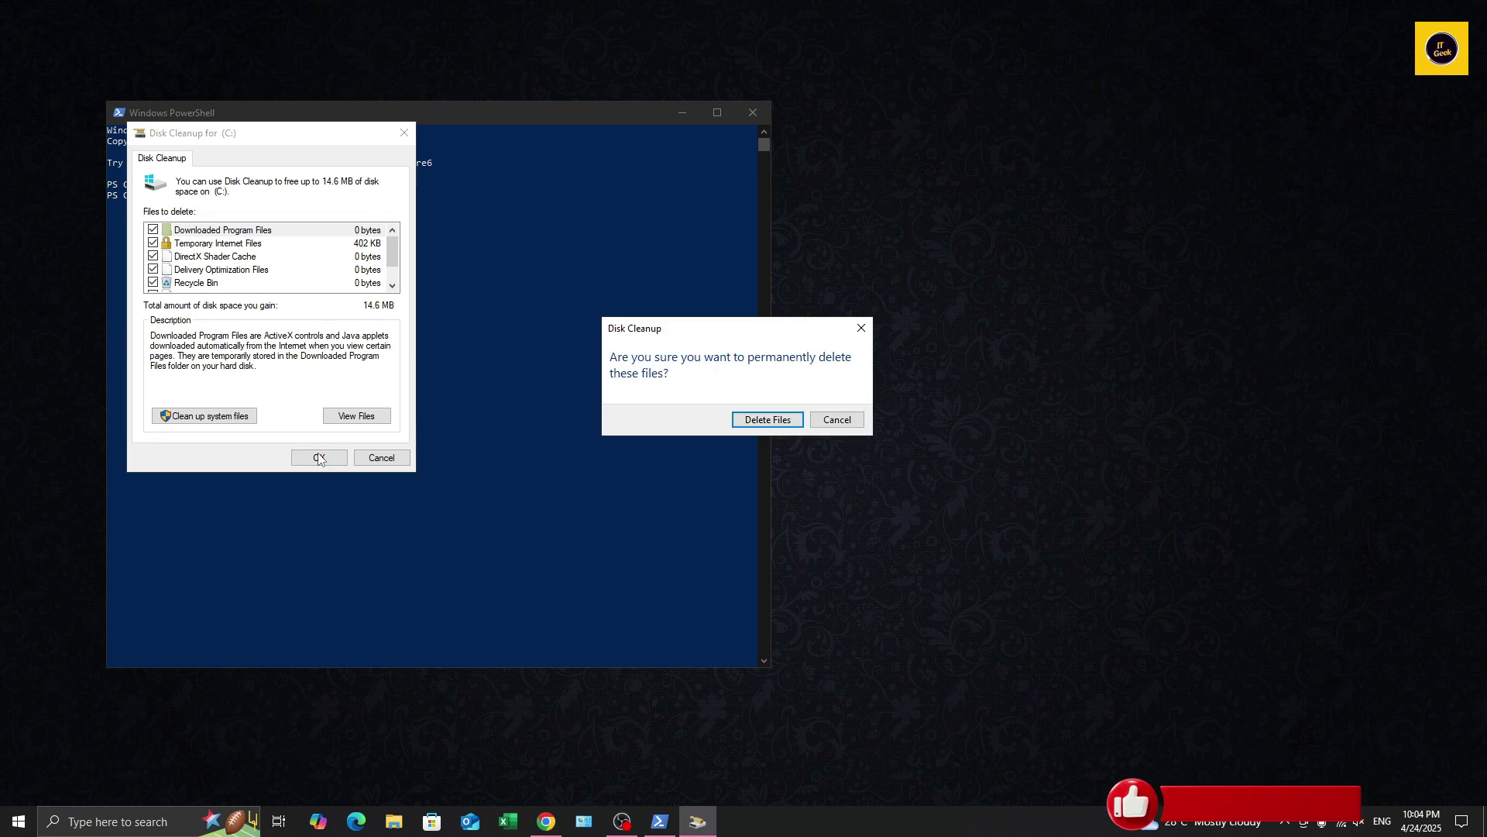
left_click(781, 422)
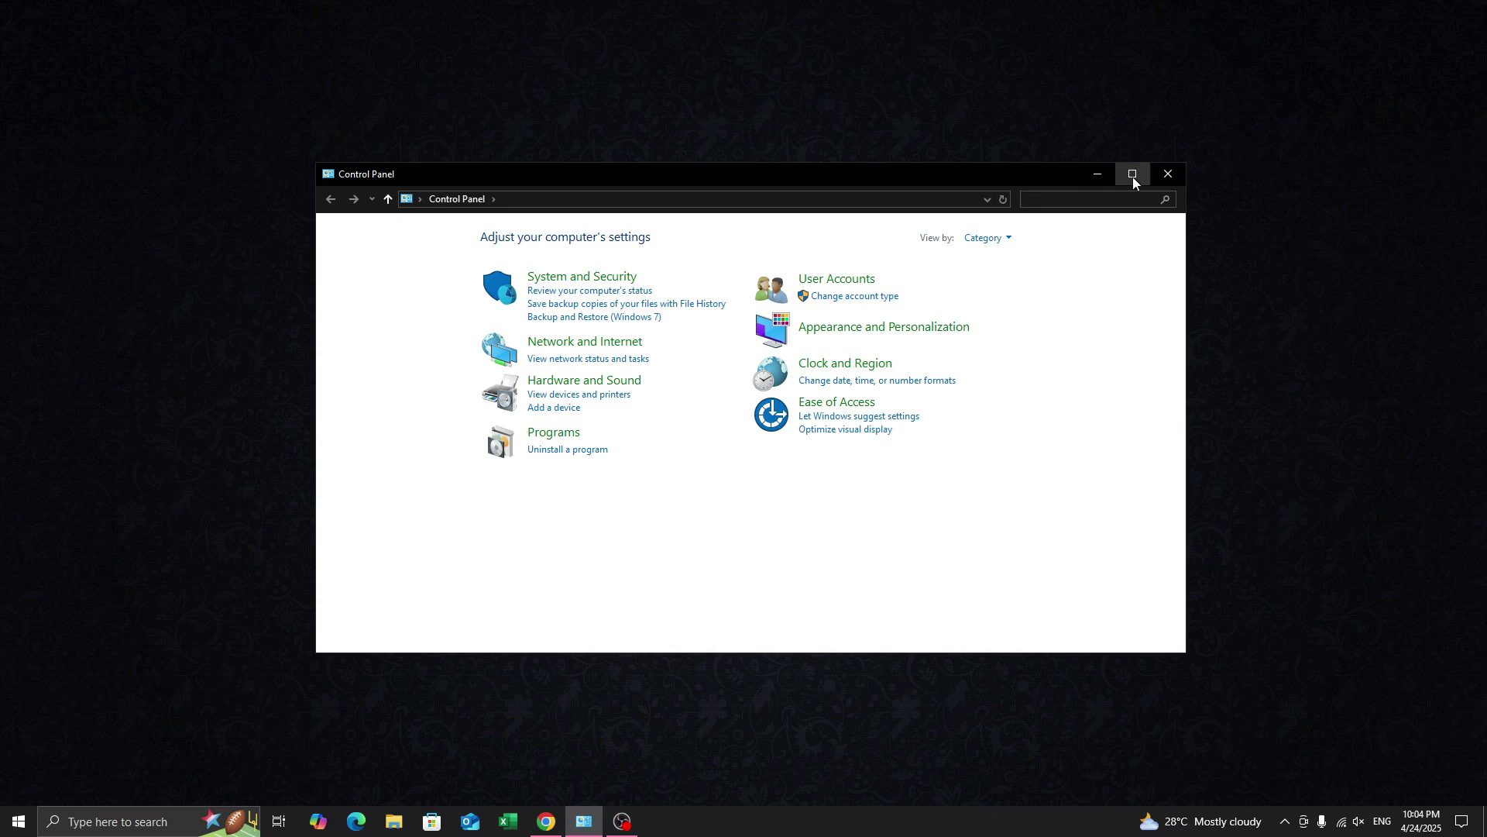
Maximize the Control Panel, search it for "cleanup" and open the tool that frees up disk space by deleting unnecessary files
left_click(1132, 176)
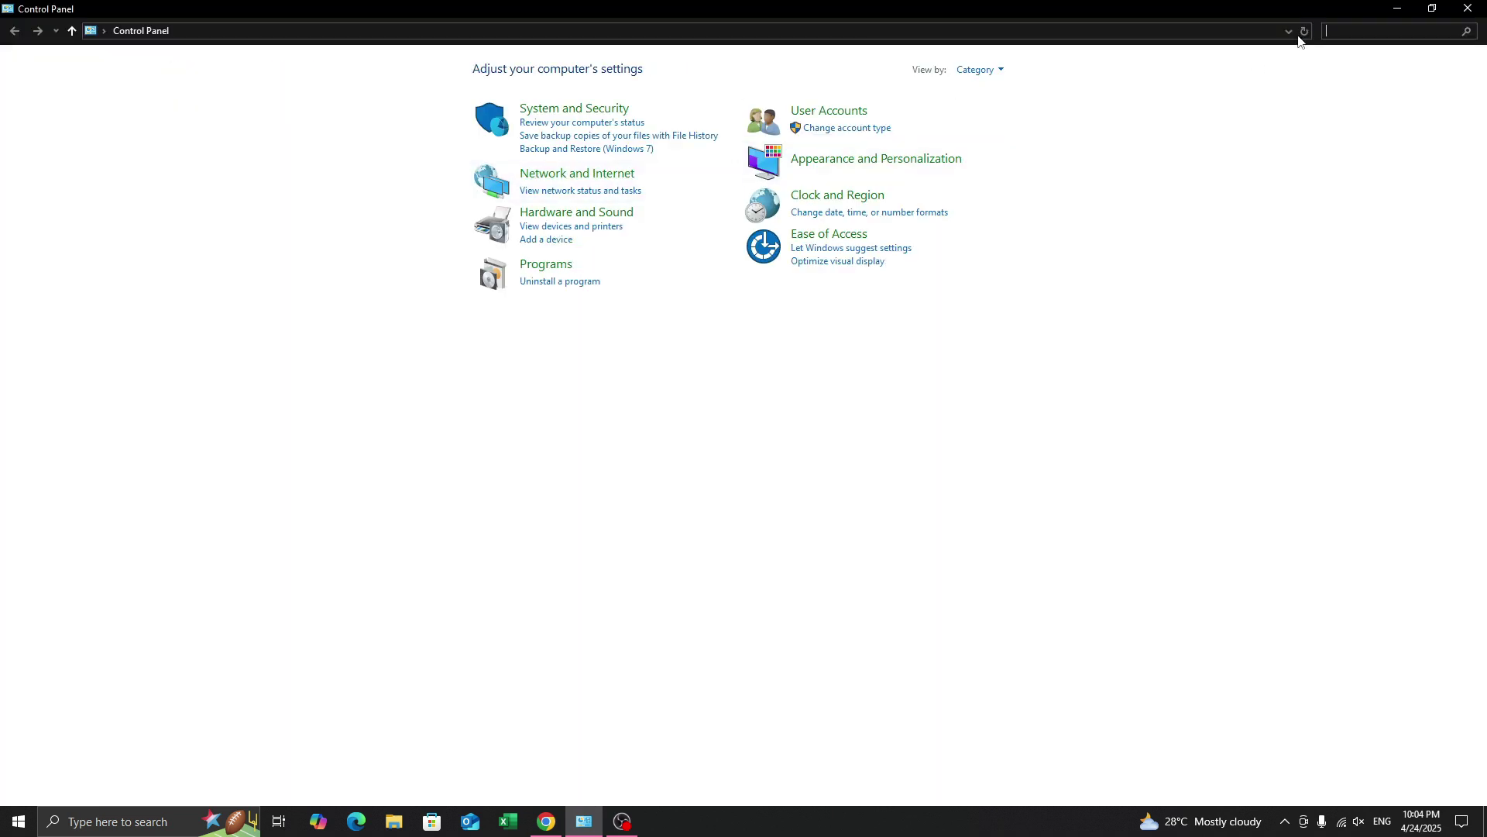
left_click(1349, 28)
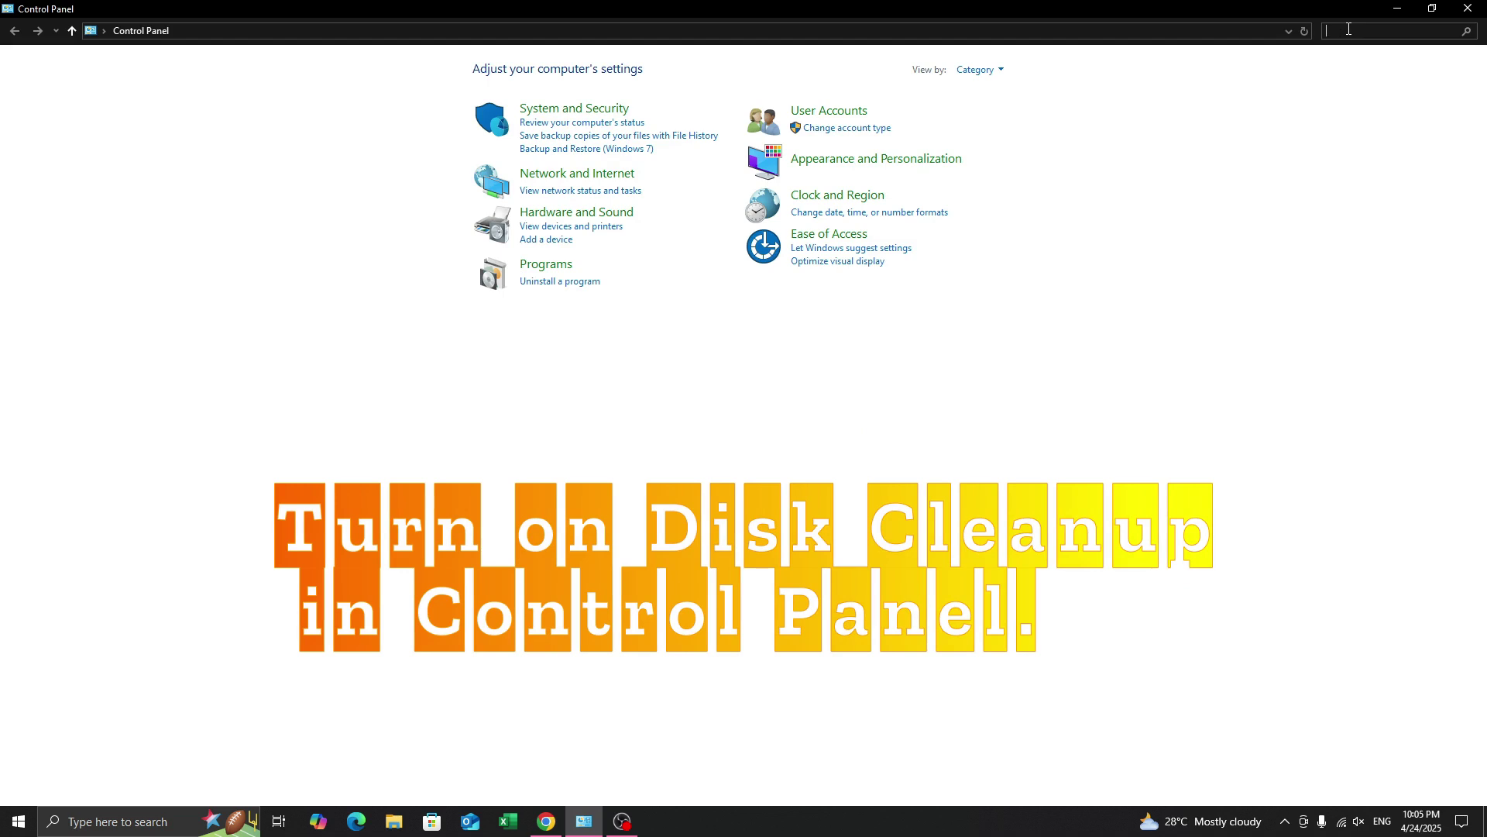
type("dis")
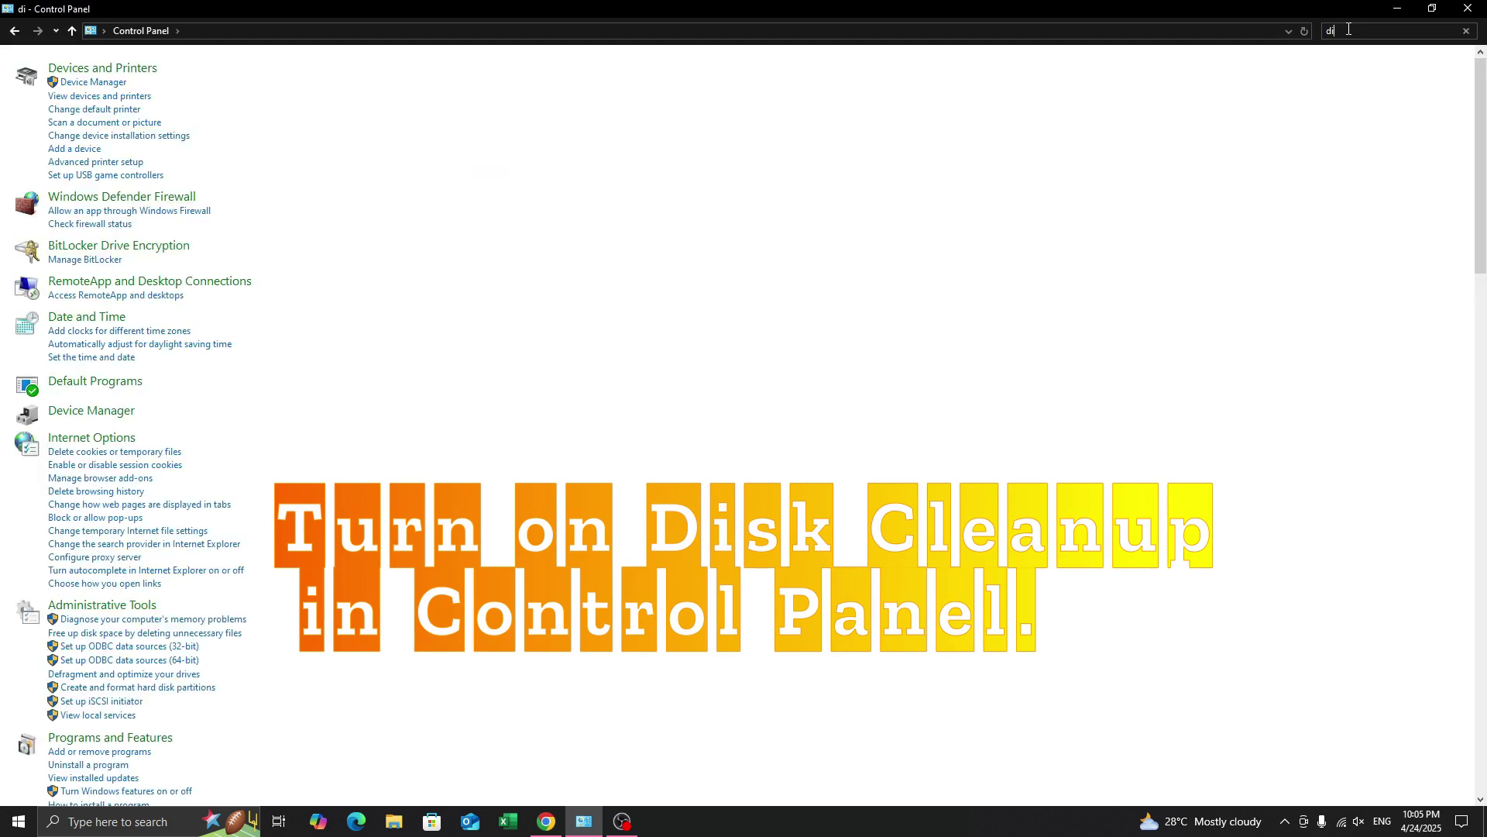
type("k")
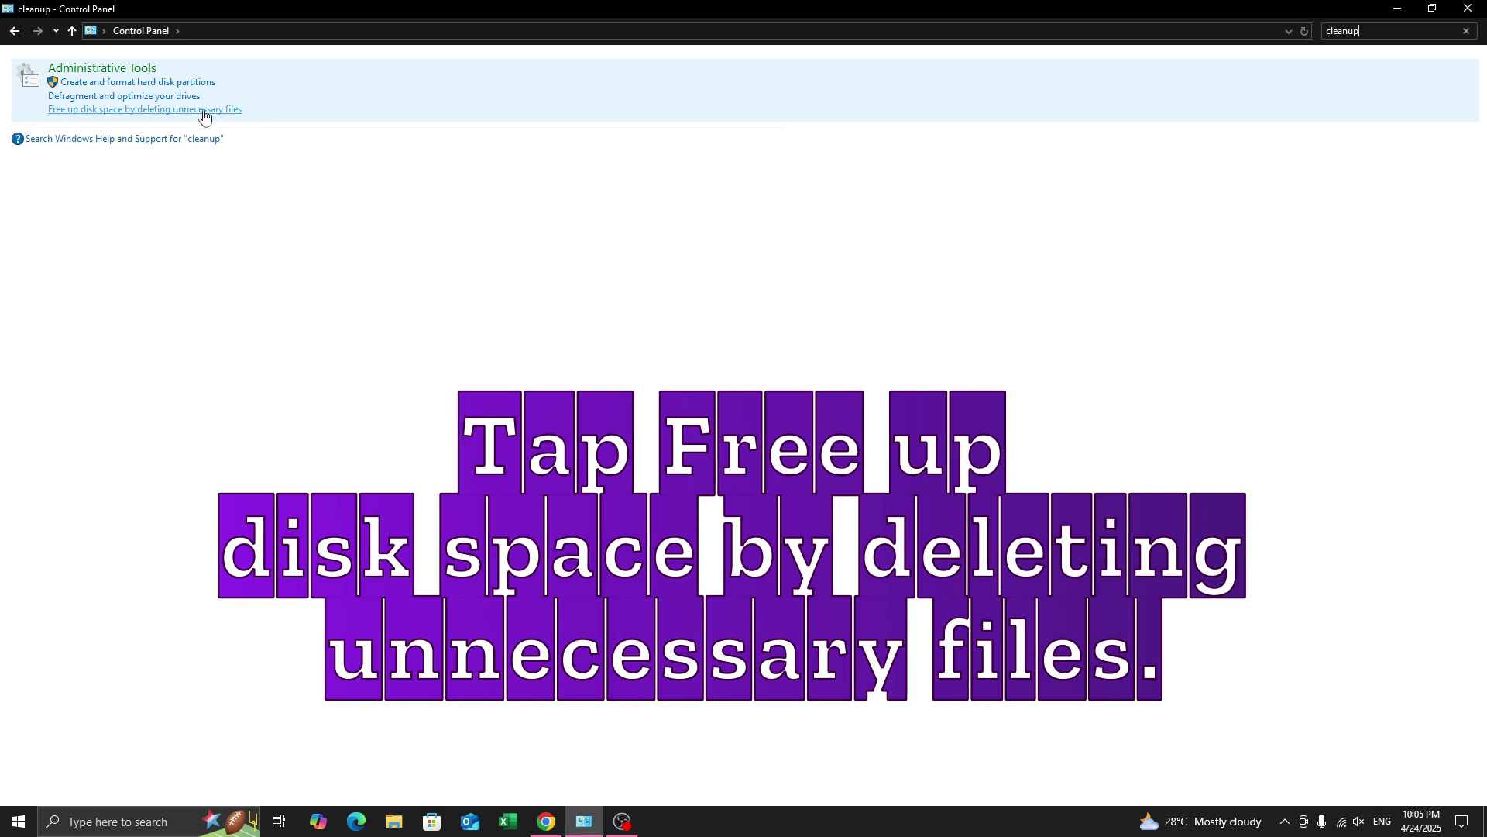
left_click(148, 111)
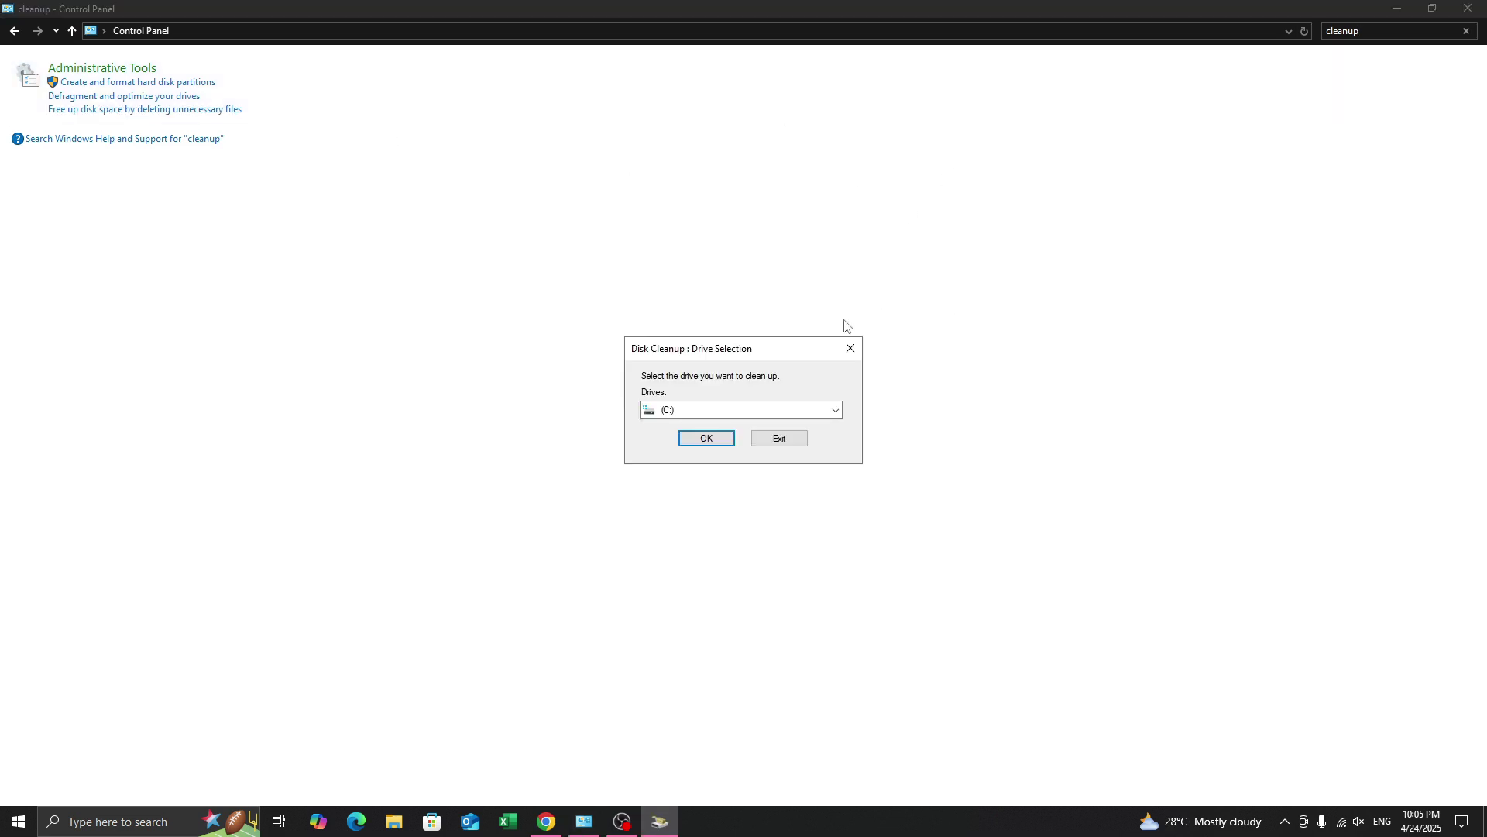
Select drive C:, review the list of files to delete, and permanently delete the preselected categories
left_click(705, 438)
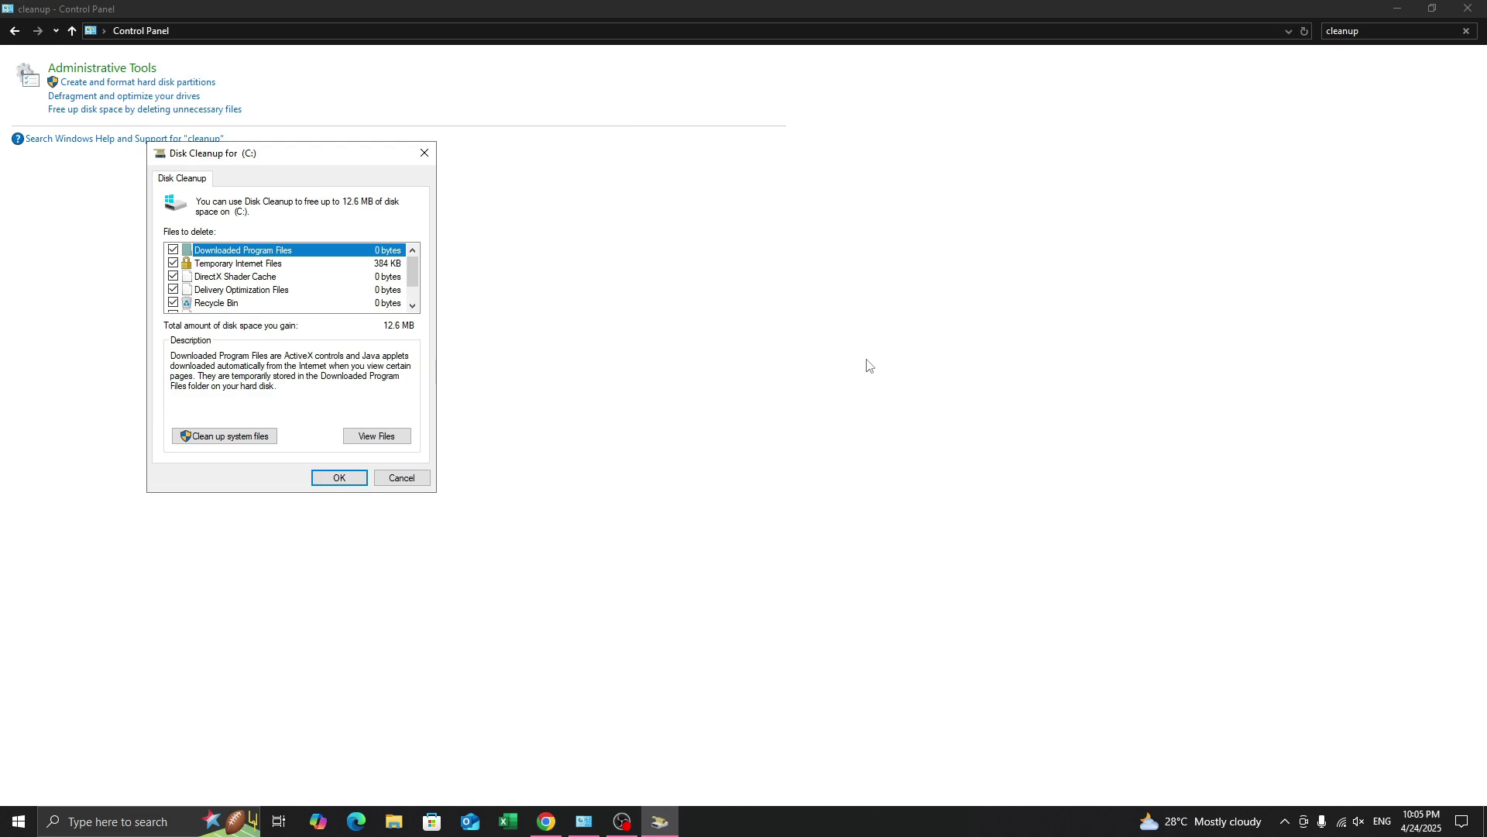
scroll(409, 272, "down", 1)
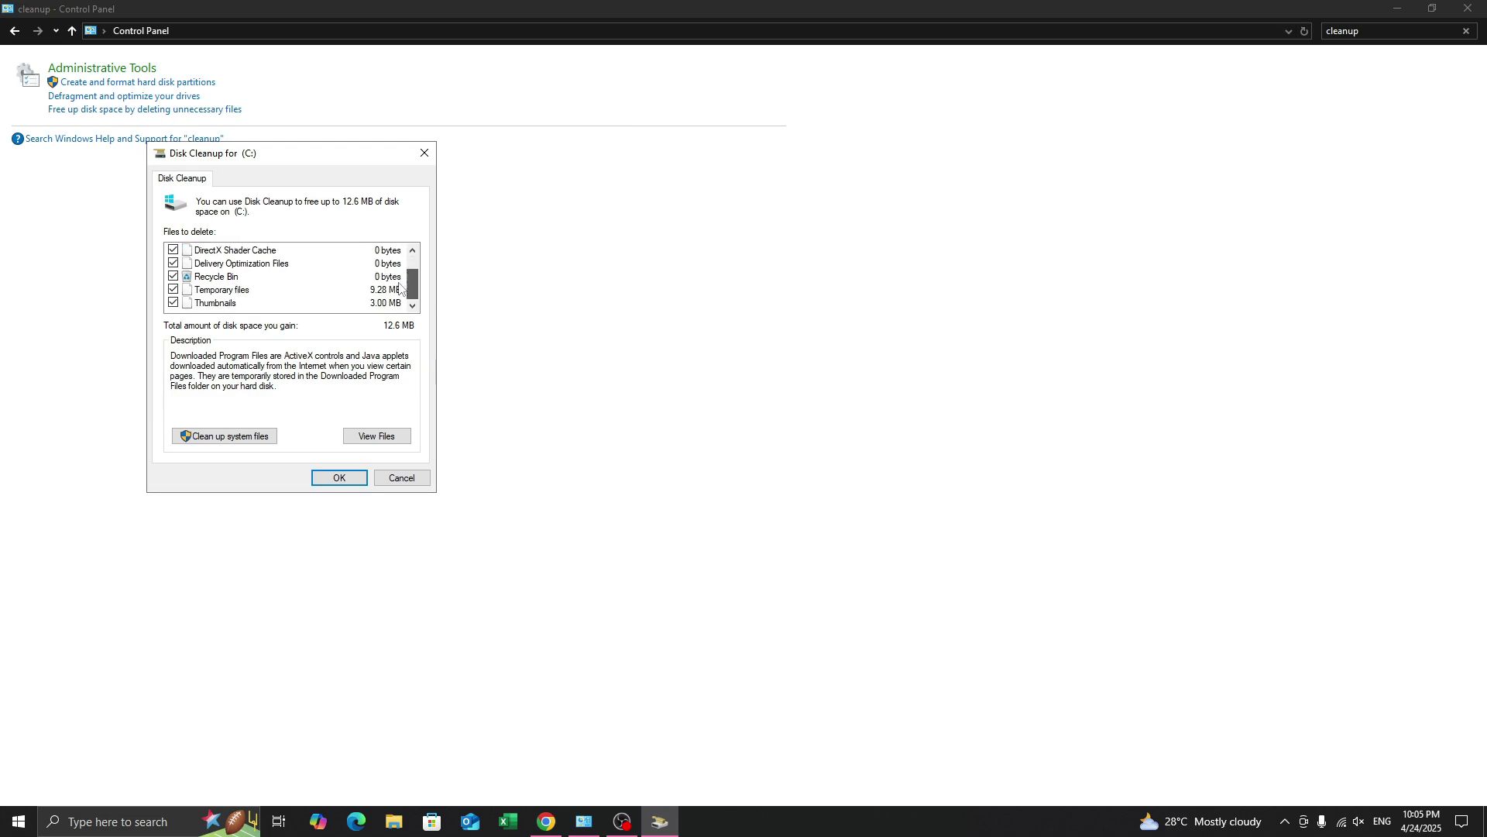
scroll(397, 301, "up", 1)
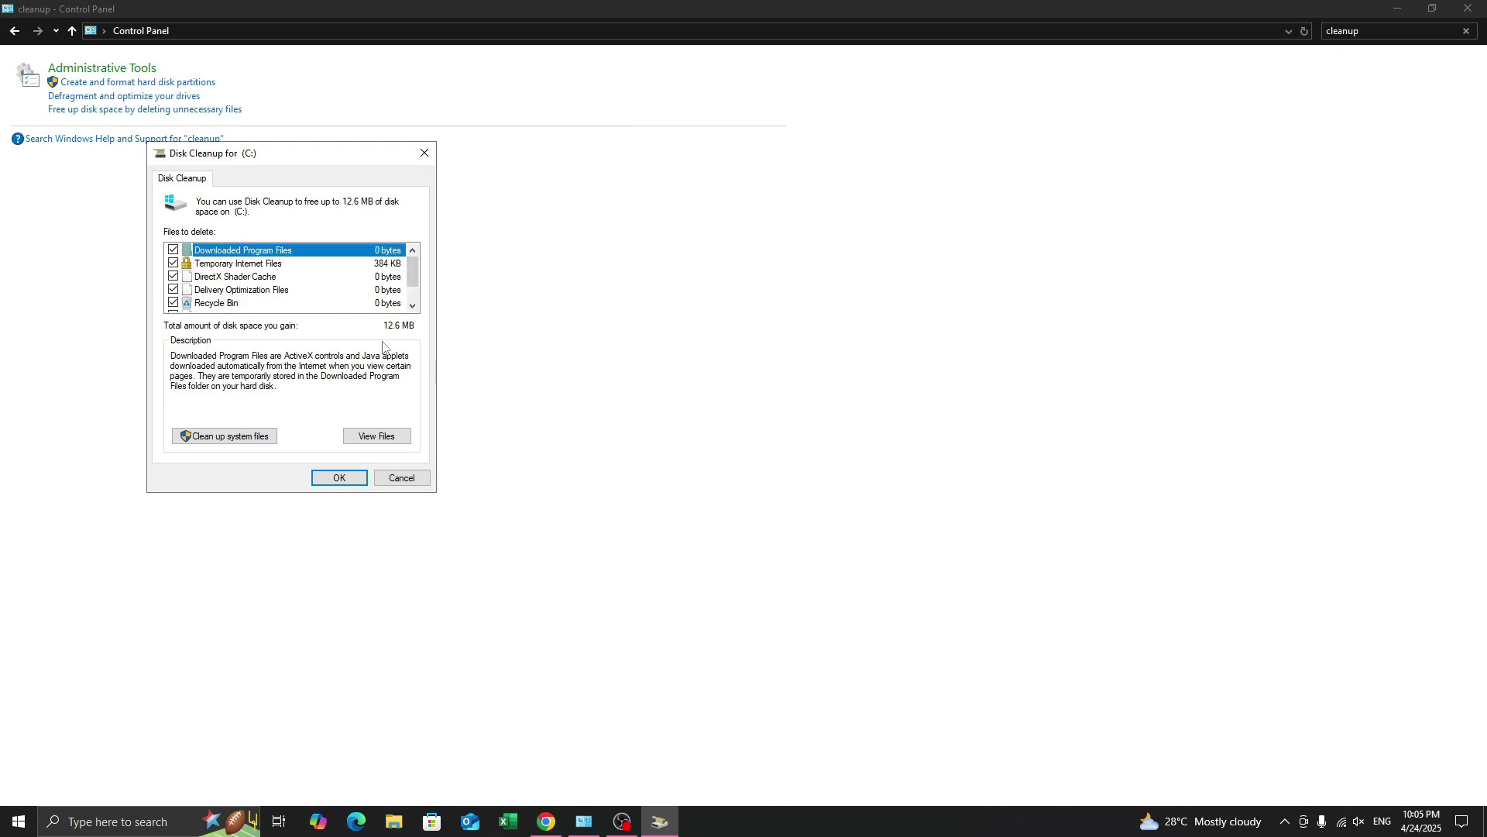
left_click(329, 482)
left_click(768, 422)
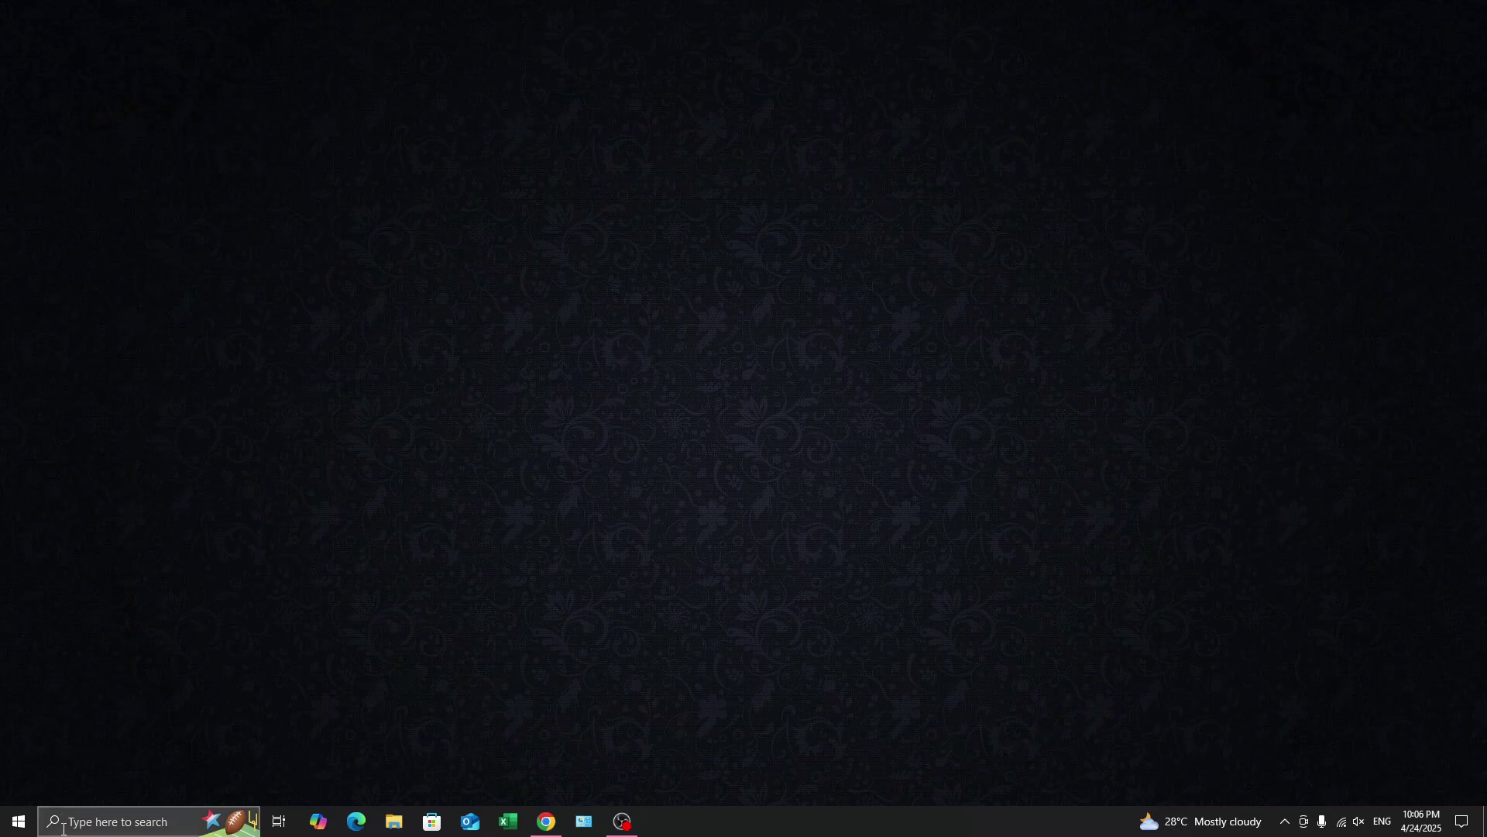
Search Windows for "admi" and open Windows Administrative Tools
left_click(122, 829)
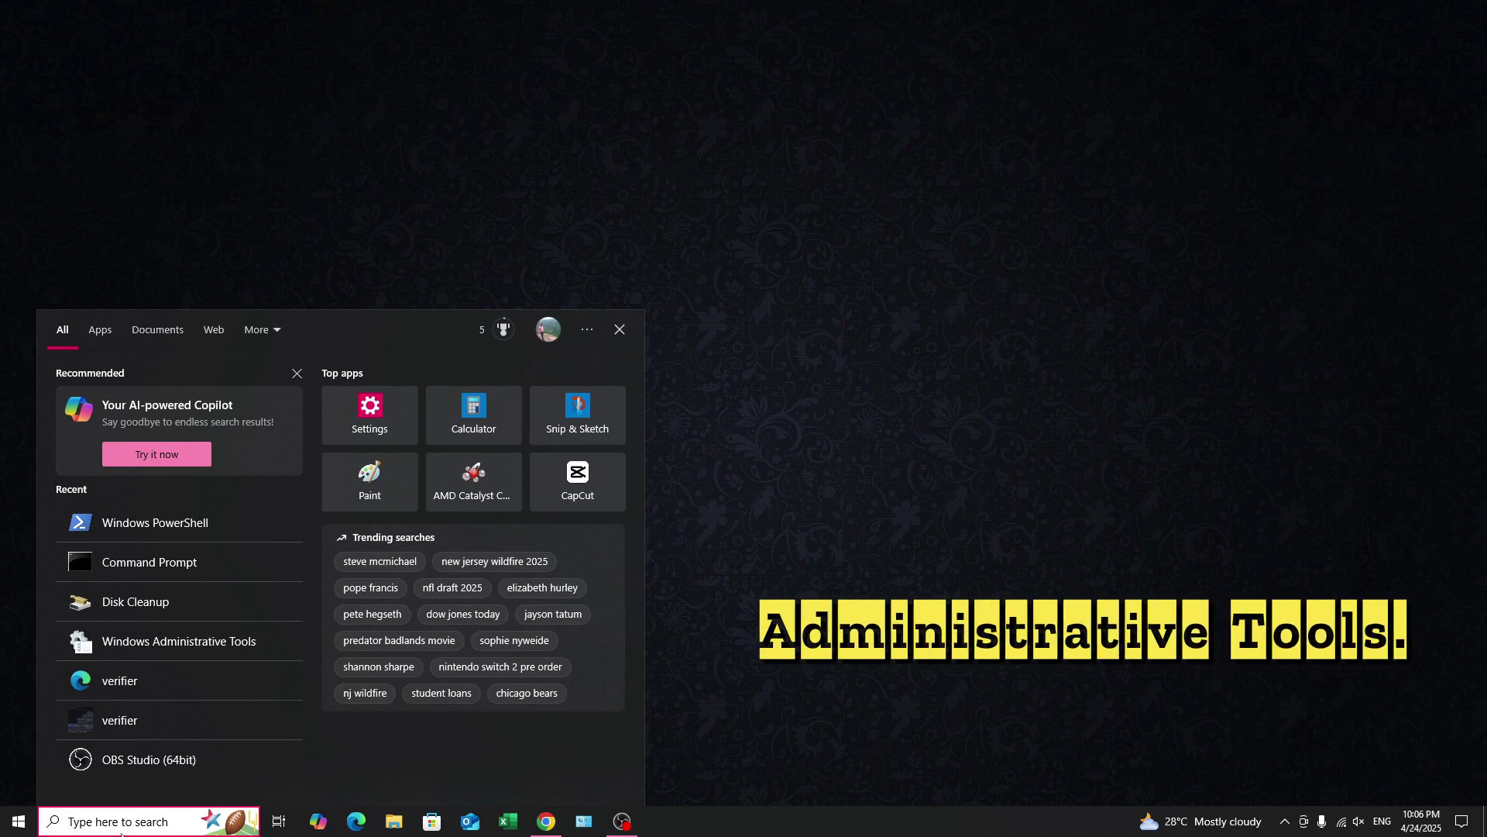
type("ad")
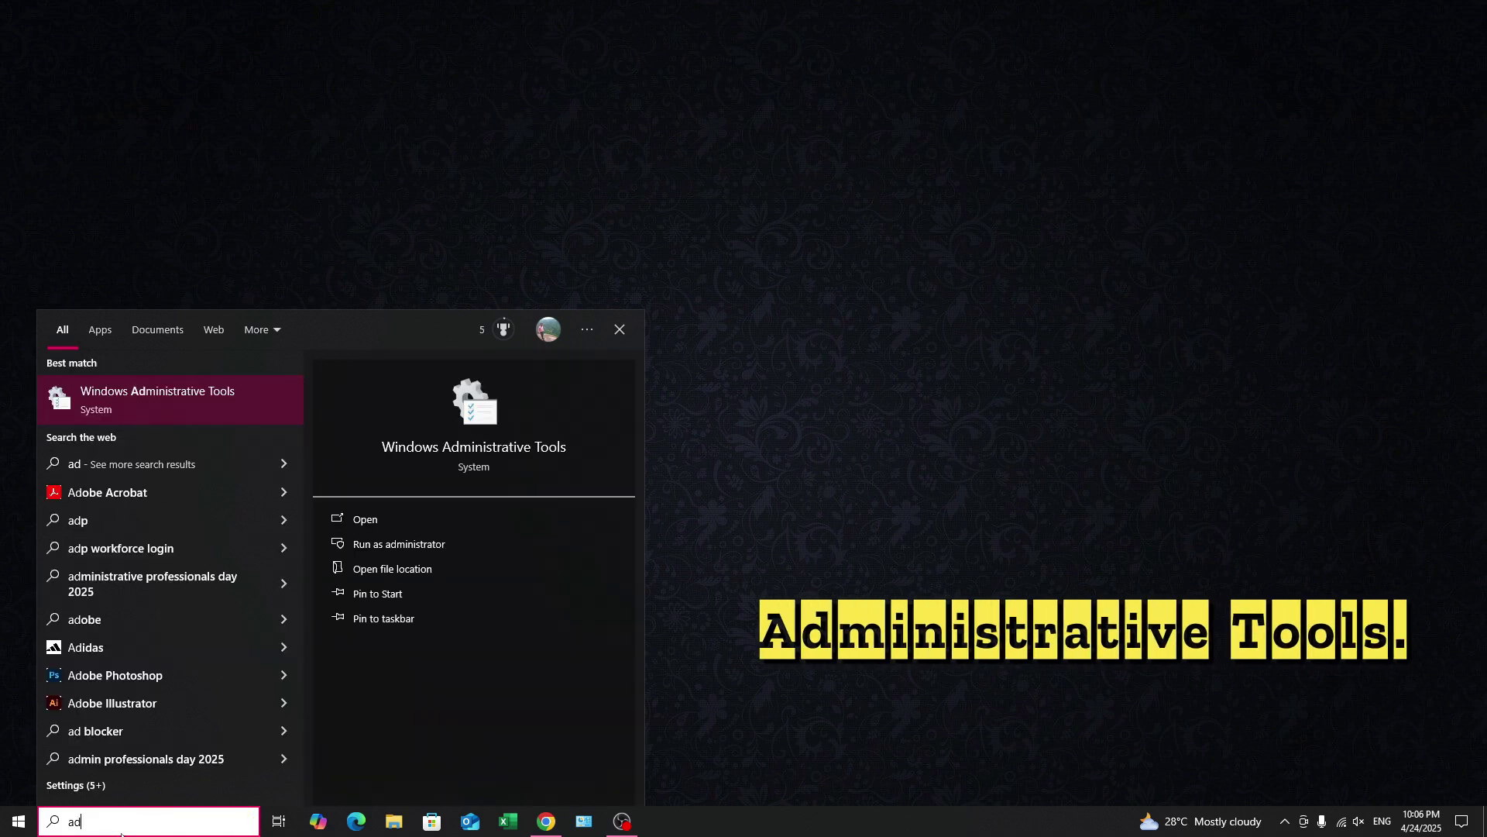
type("mi")
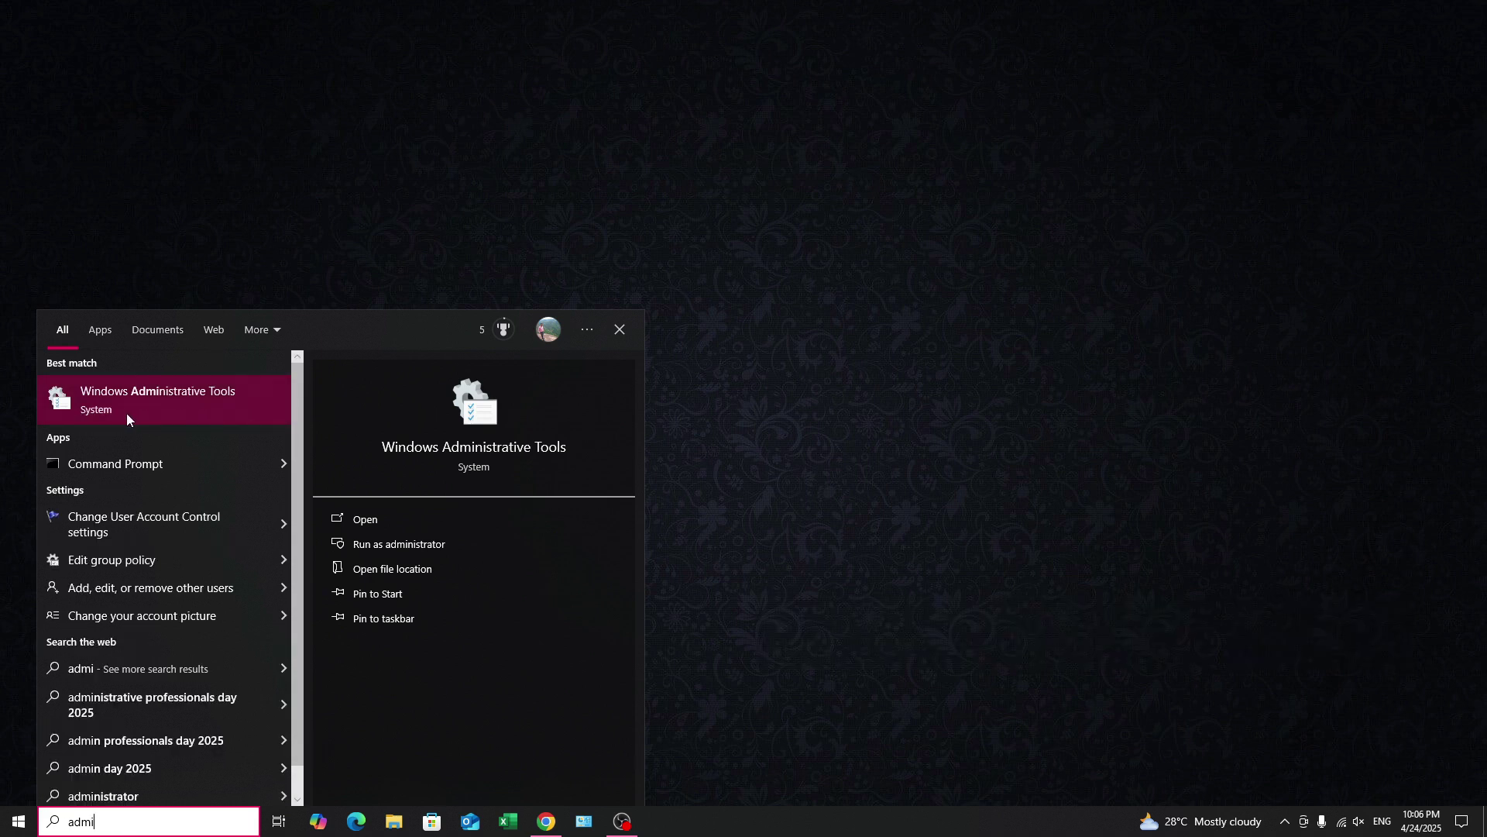
left_click(378, 521)
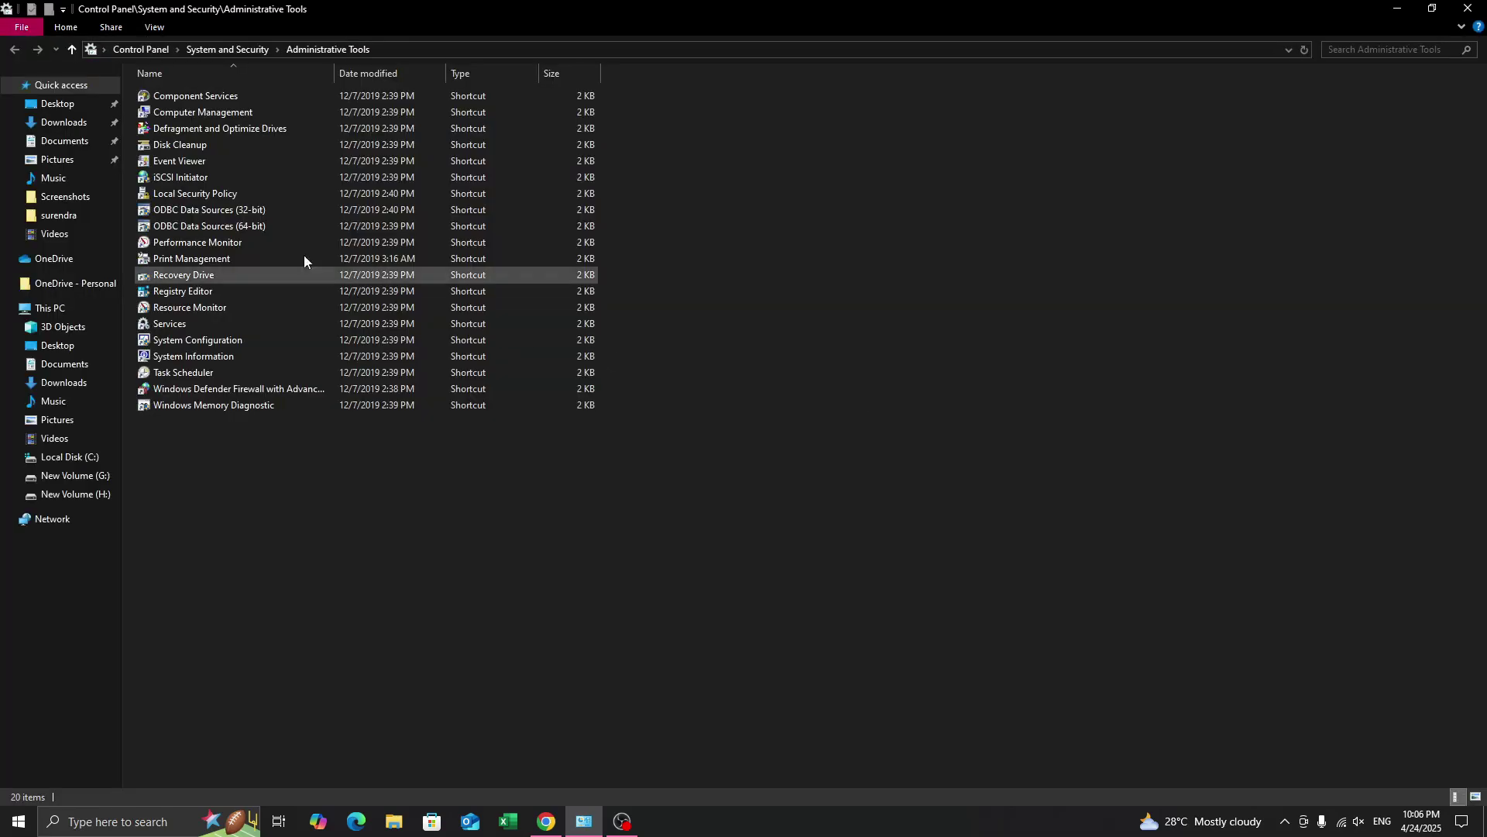
Launch Disk Cleanup from the Administrative Tools folder and permanently delete the preselected files on drive C:
double_click(213, 149)
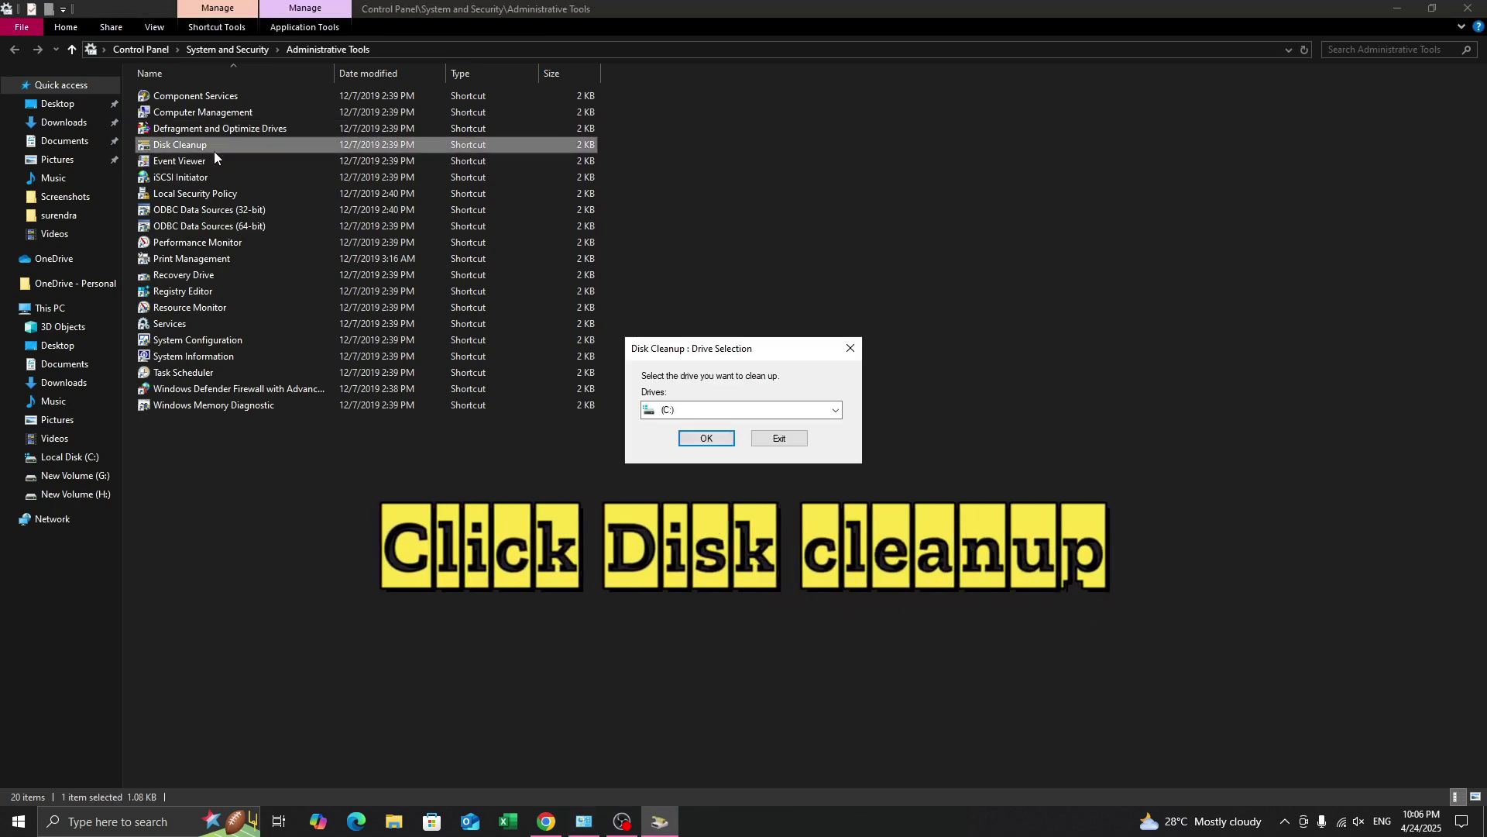
left_click(705, 439)
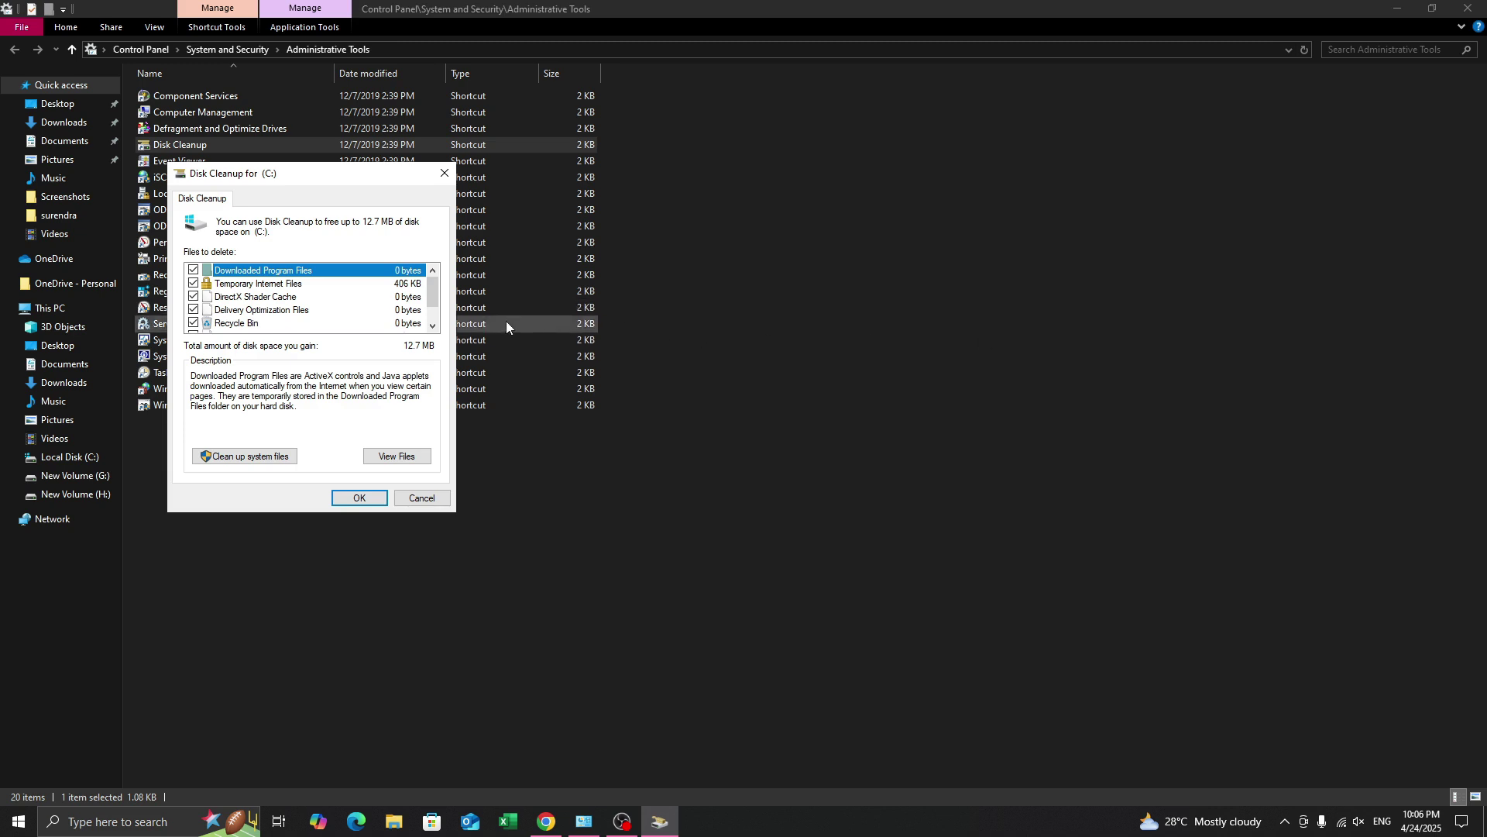
mouse_move(434, 292)
left_mouse_down()
mouse_move(443, 325)
mouse_move(437, 267)
left_mouse_up()
left_click(366, 504)
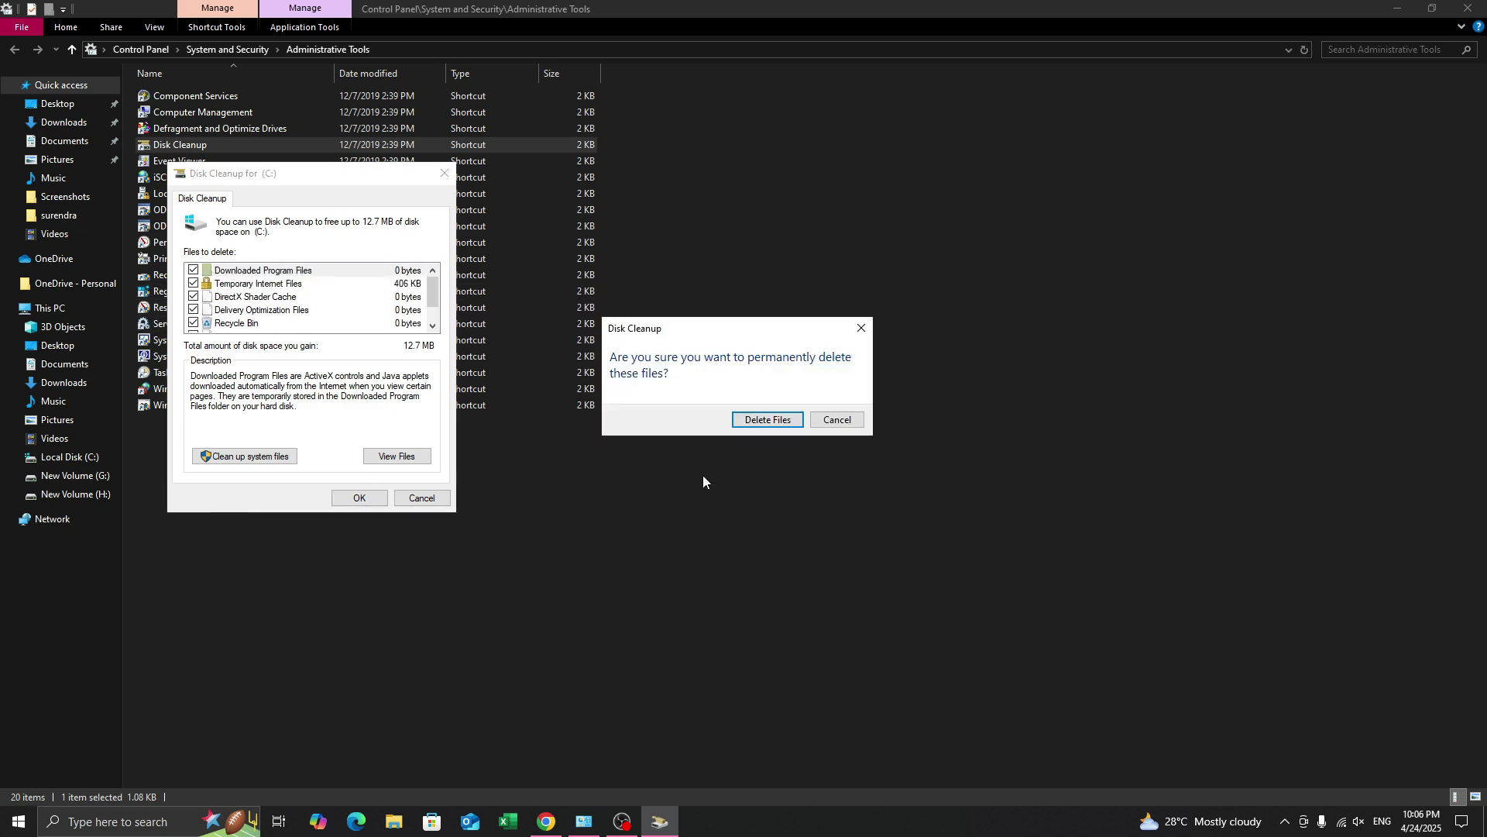
left_click(748, 425)
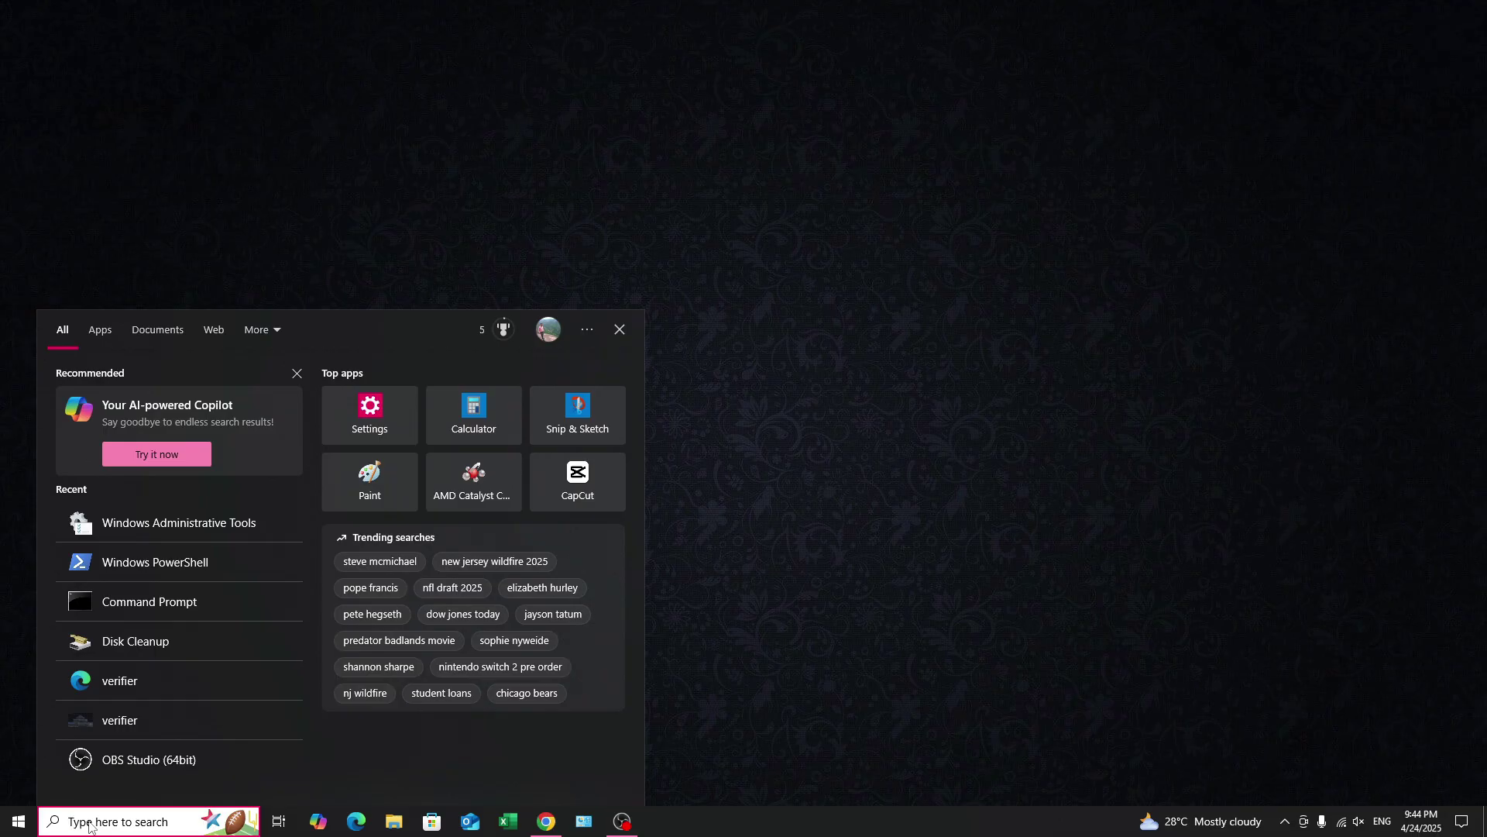
Search Windows for "cleanmgr" and open Disk Cleanup from the results
type("cl")
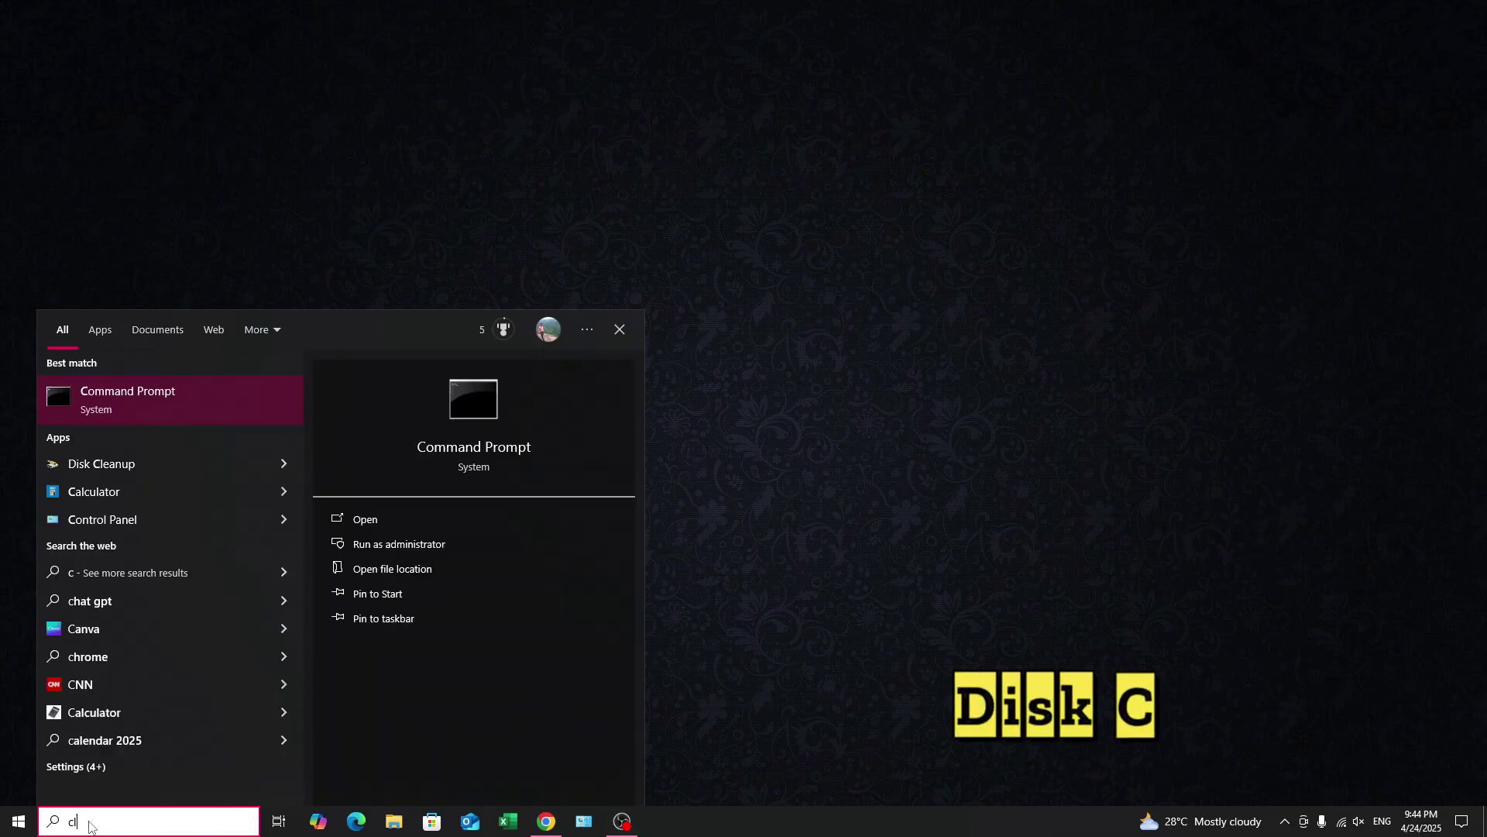
type("ea")
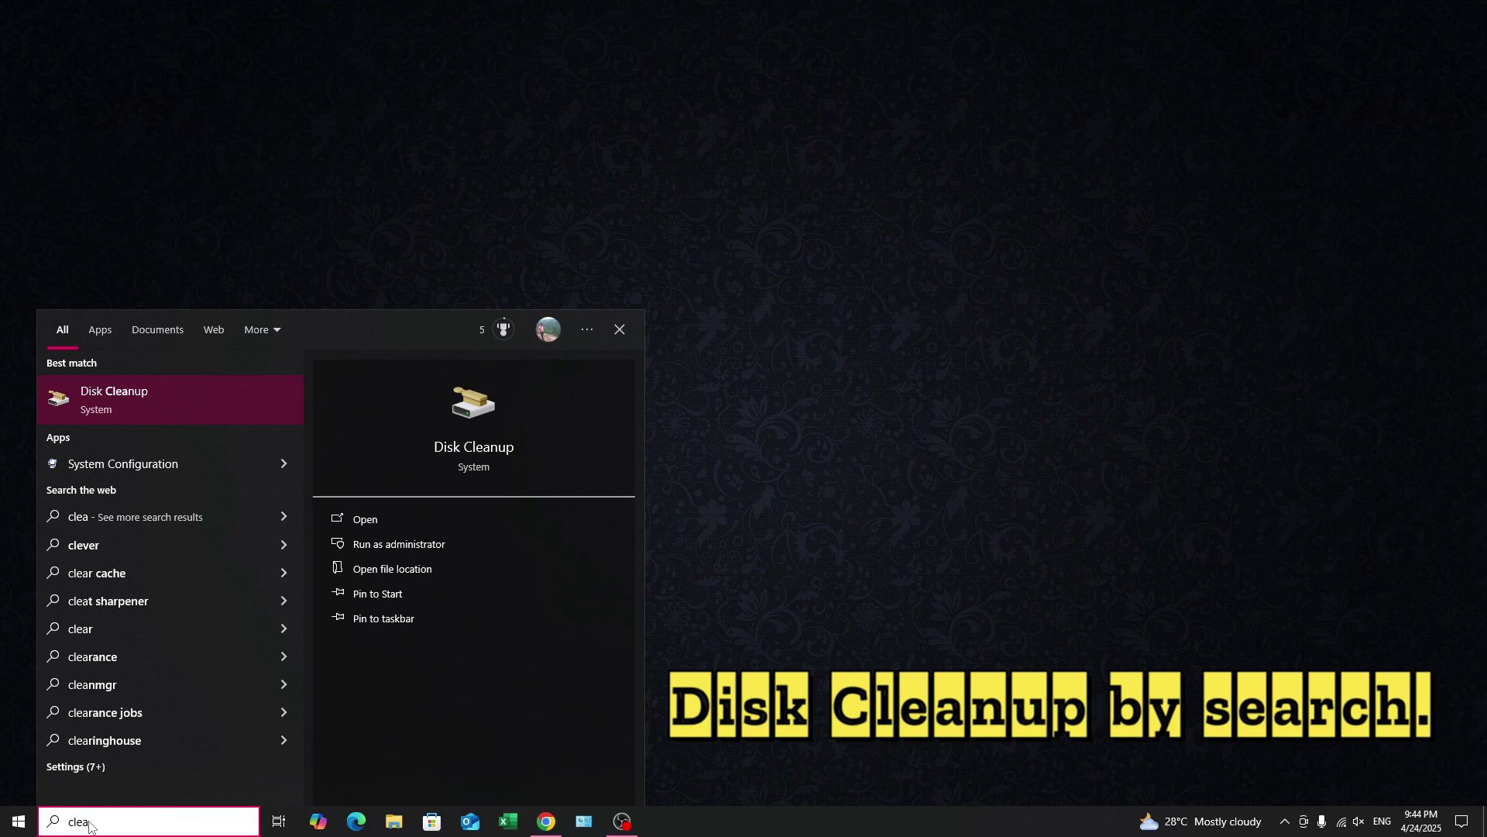
type("nmg")
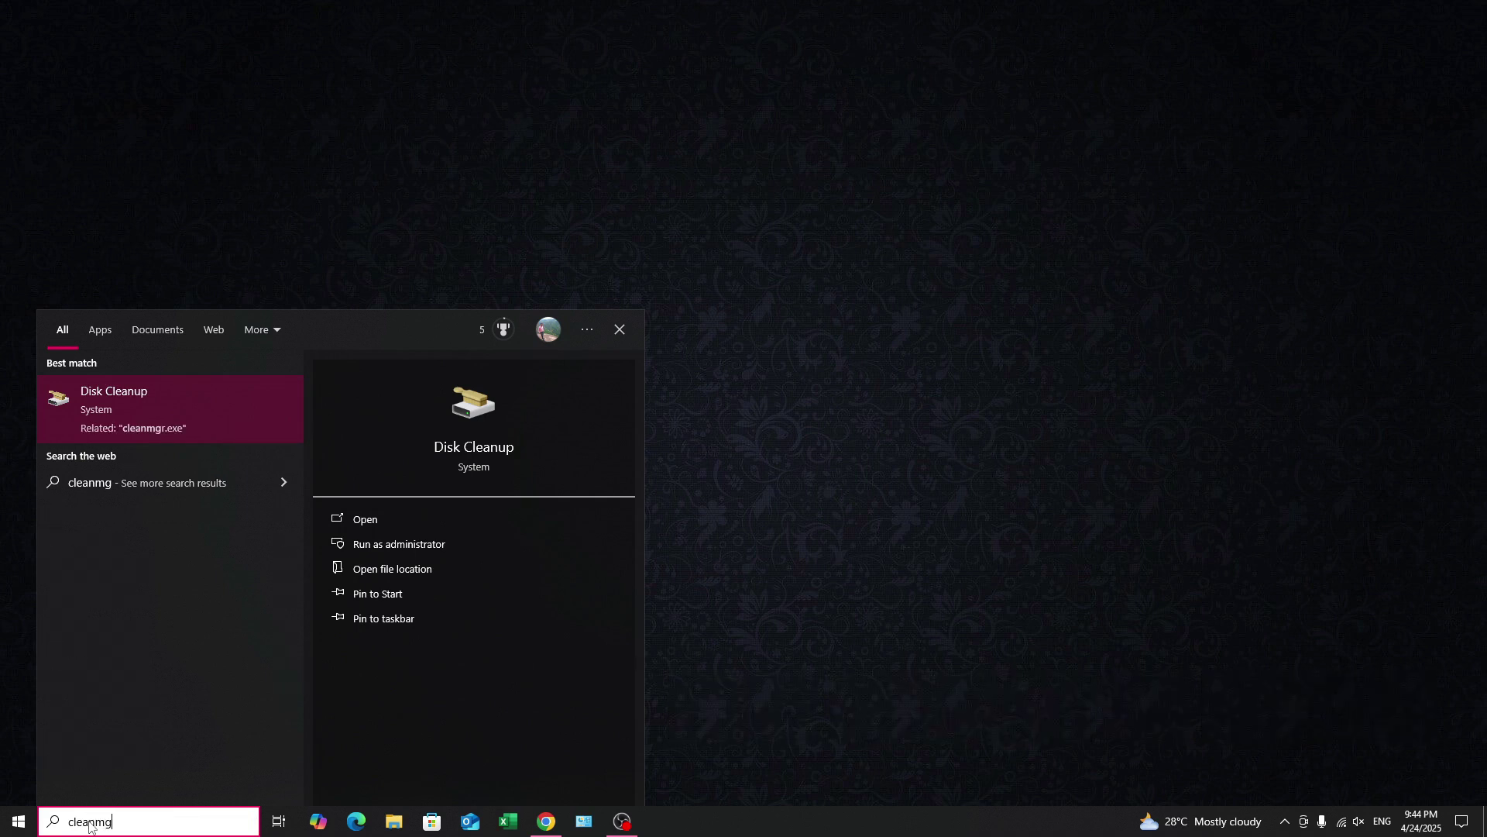
type("r")
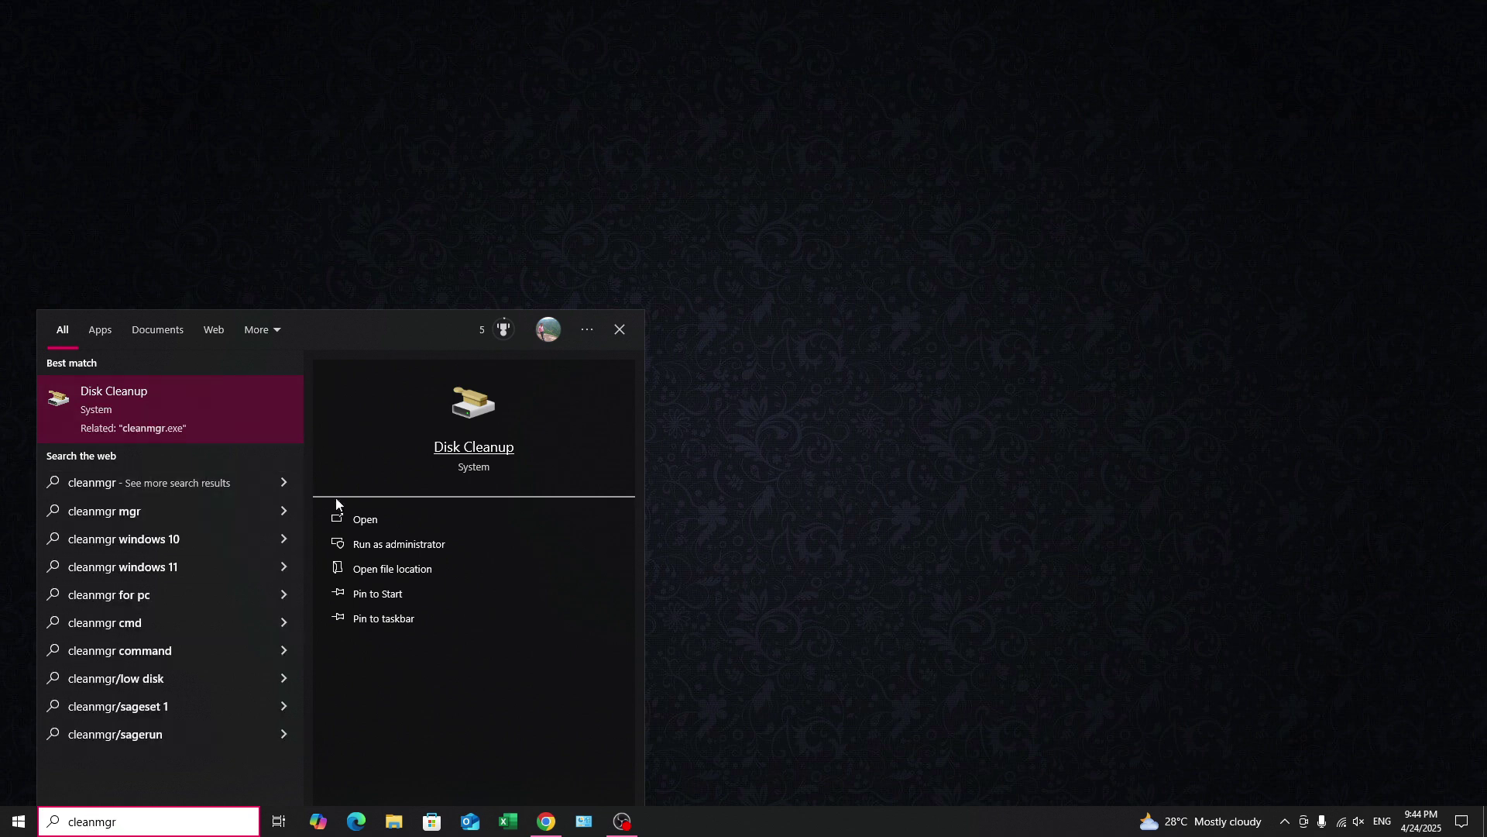
left_click(378, 521)
Choose drive C: for cleanup and permanently delete the preselected file categories
left_click(707, 438)
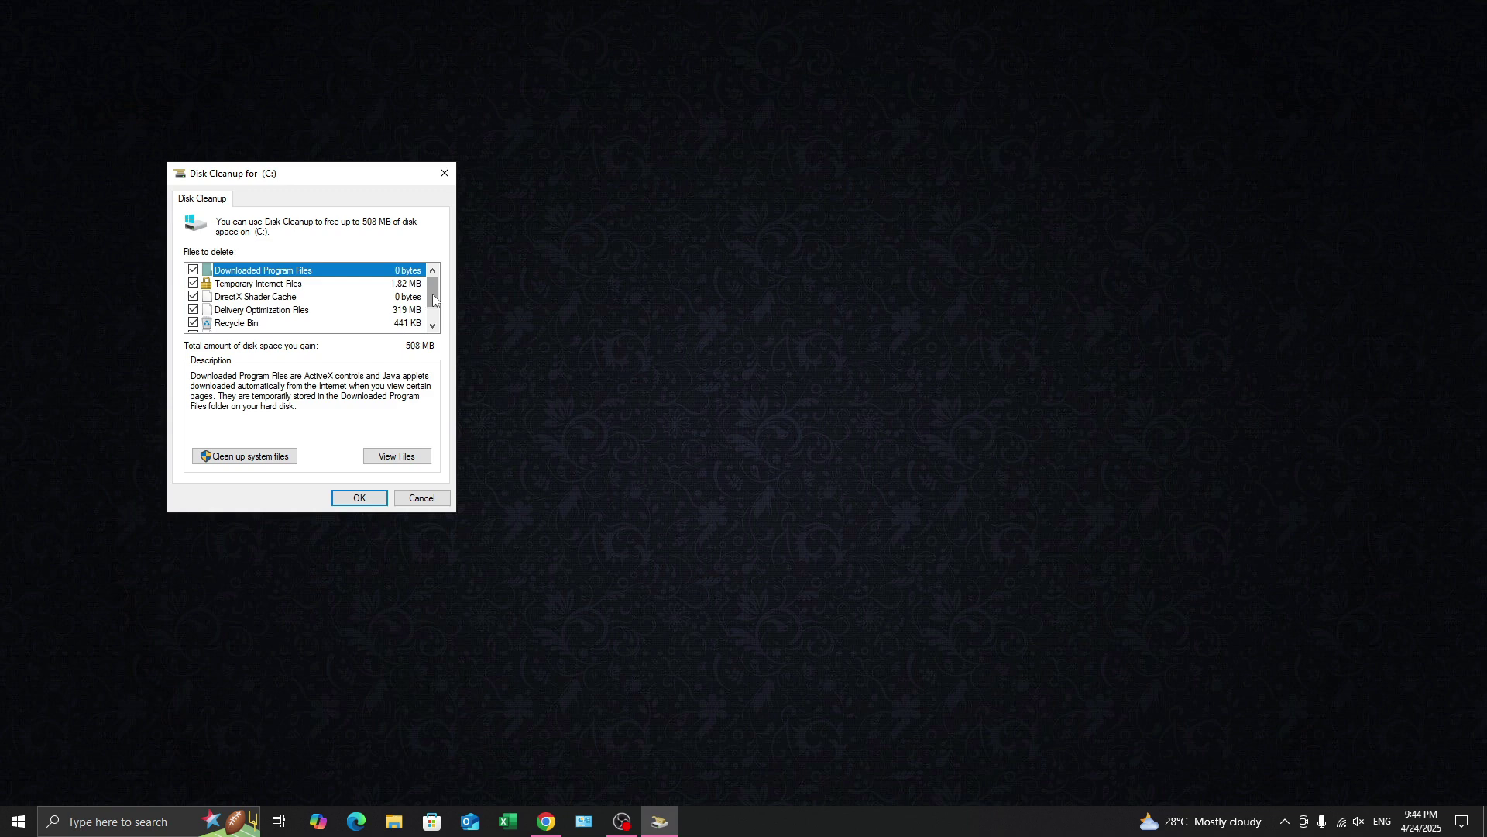
mouse_move(433, 294)
left_mouse_down()
mouse_move(433, 341)
mouse_move(432, 293)
left_mouse_up()
left_click(353, 498)
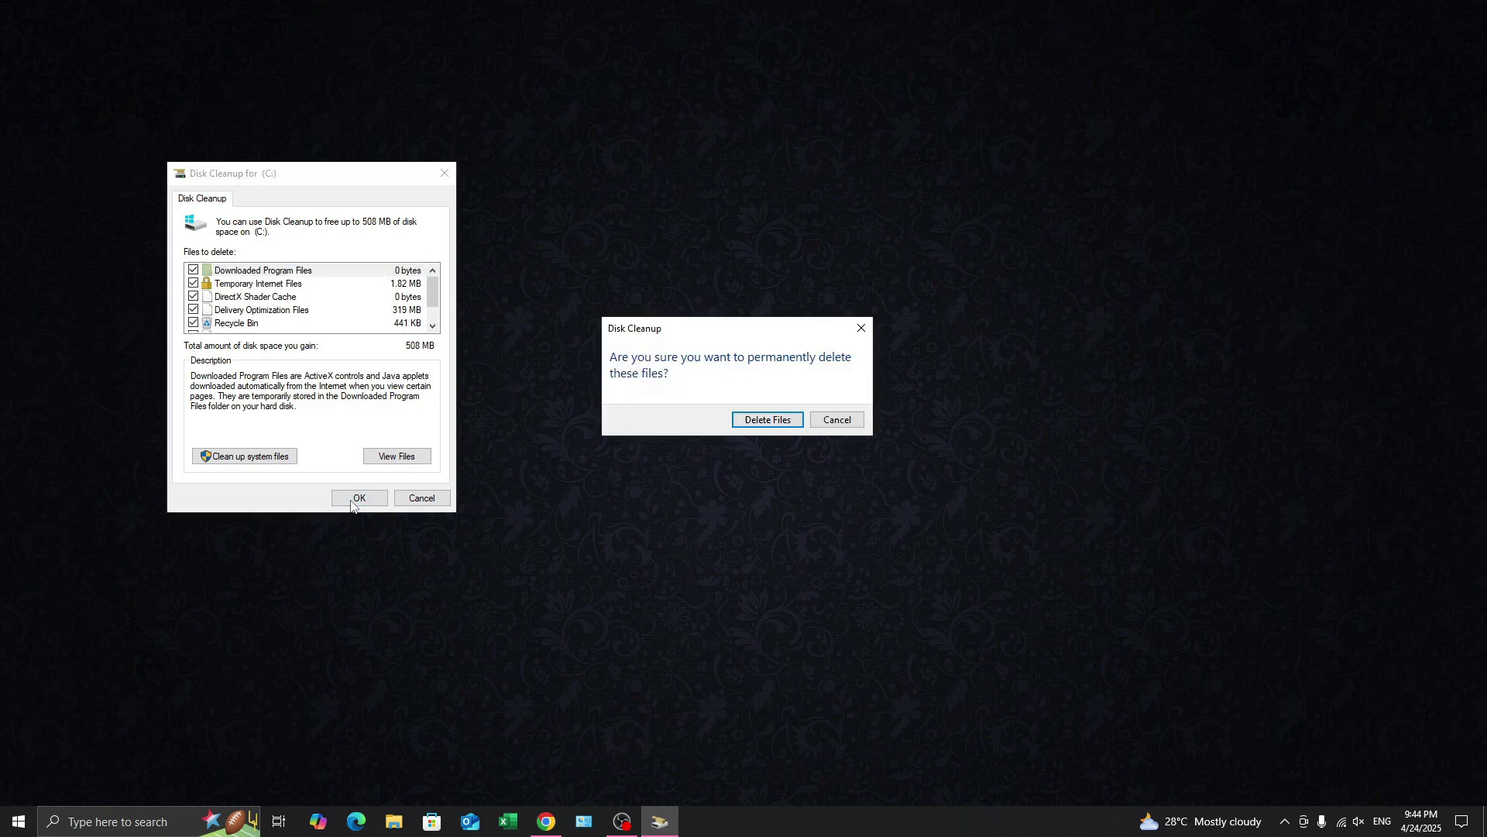
left_click(765, 421)
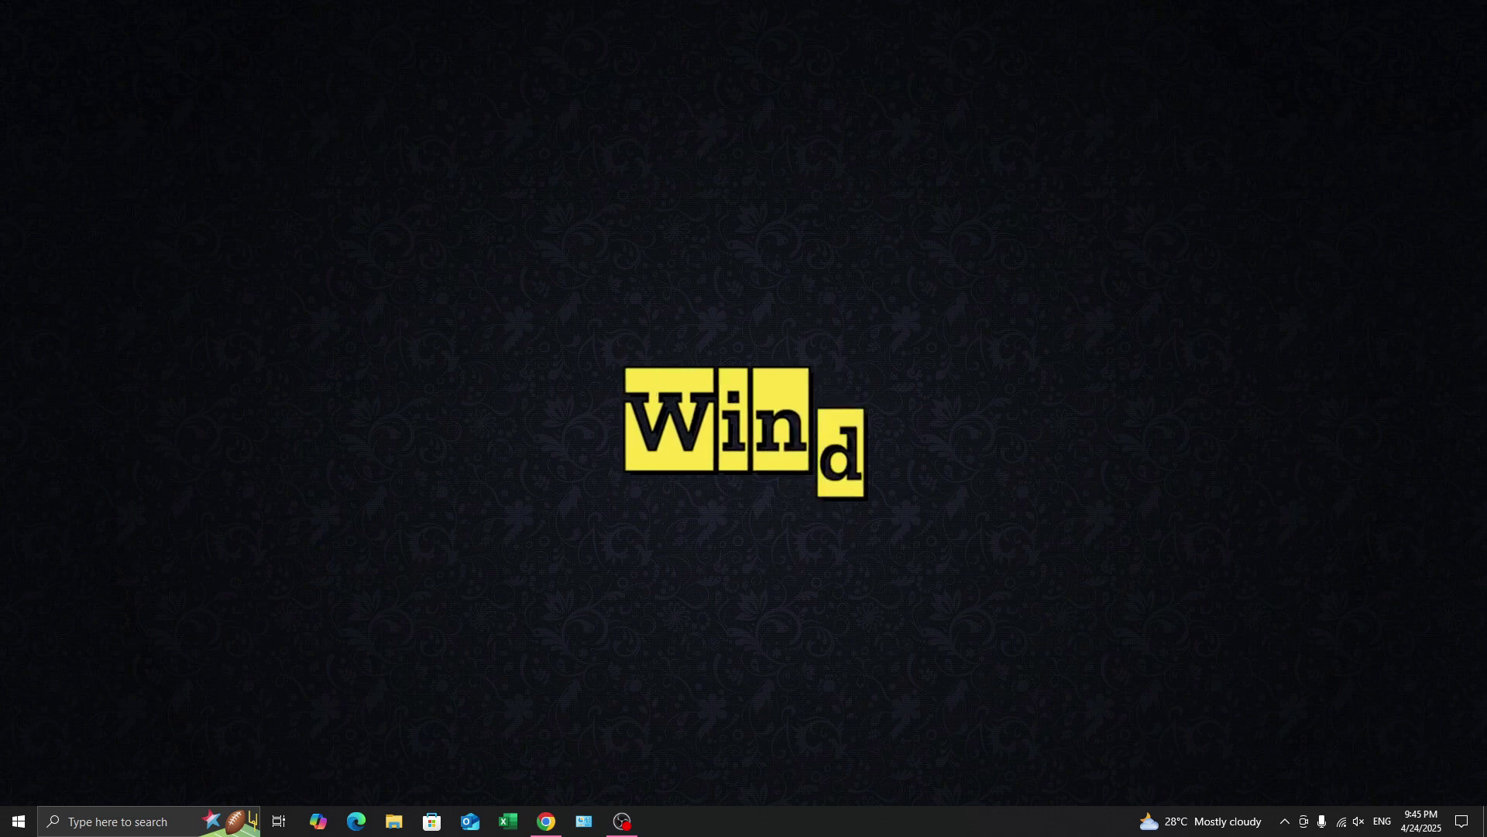
Open the Run dialog and launch Disk Cleanup with the command "cleanmgr"
key("super+r")
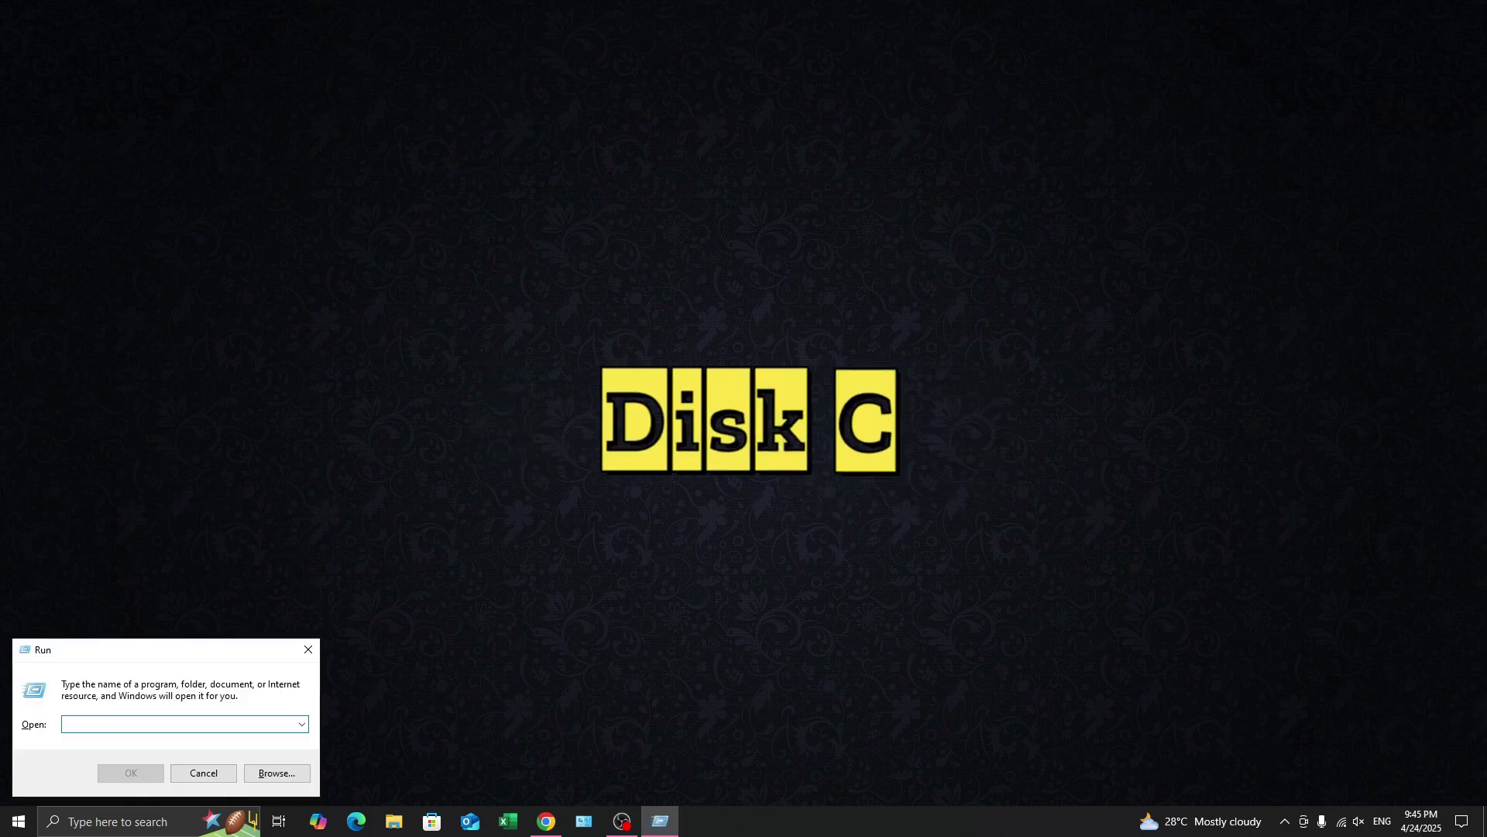
type("cl")
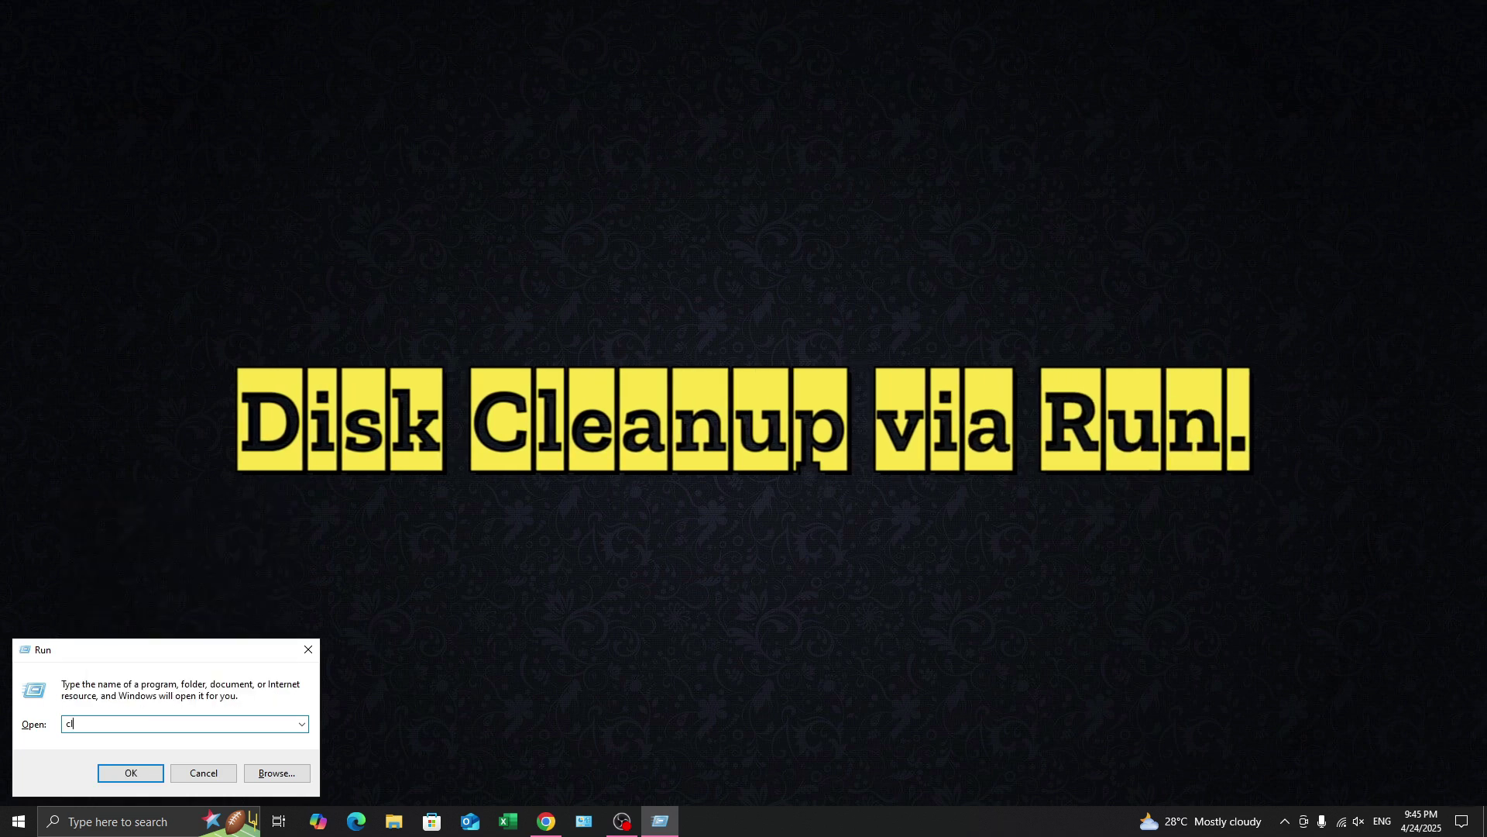
type("eanmgr")
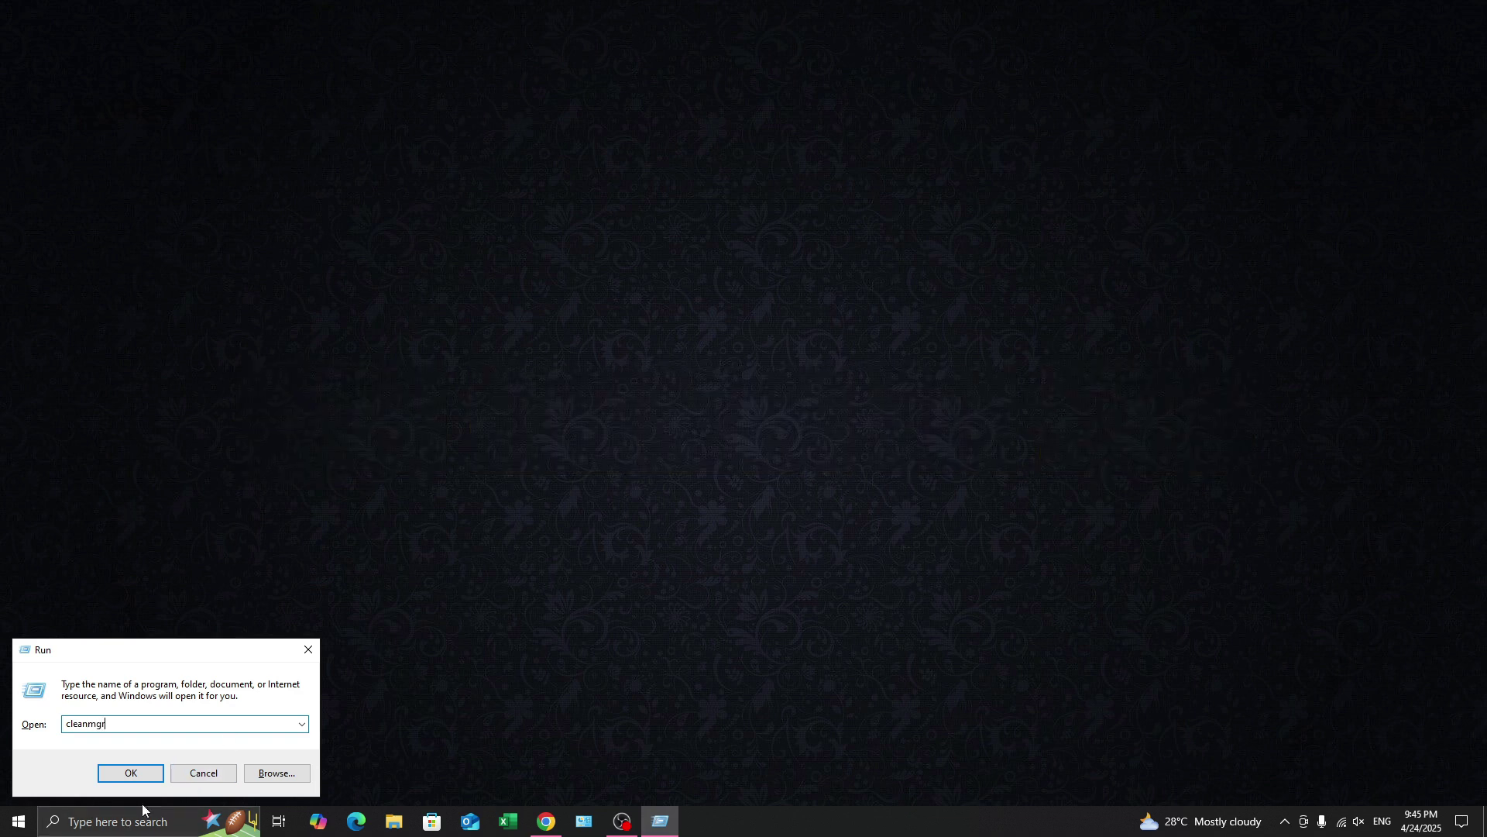
left_click(129, 771)
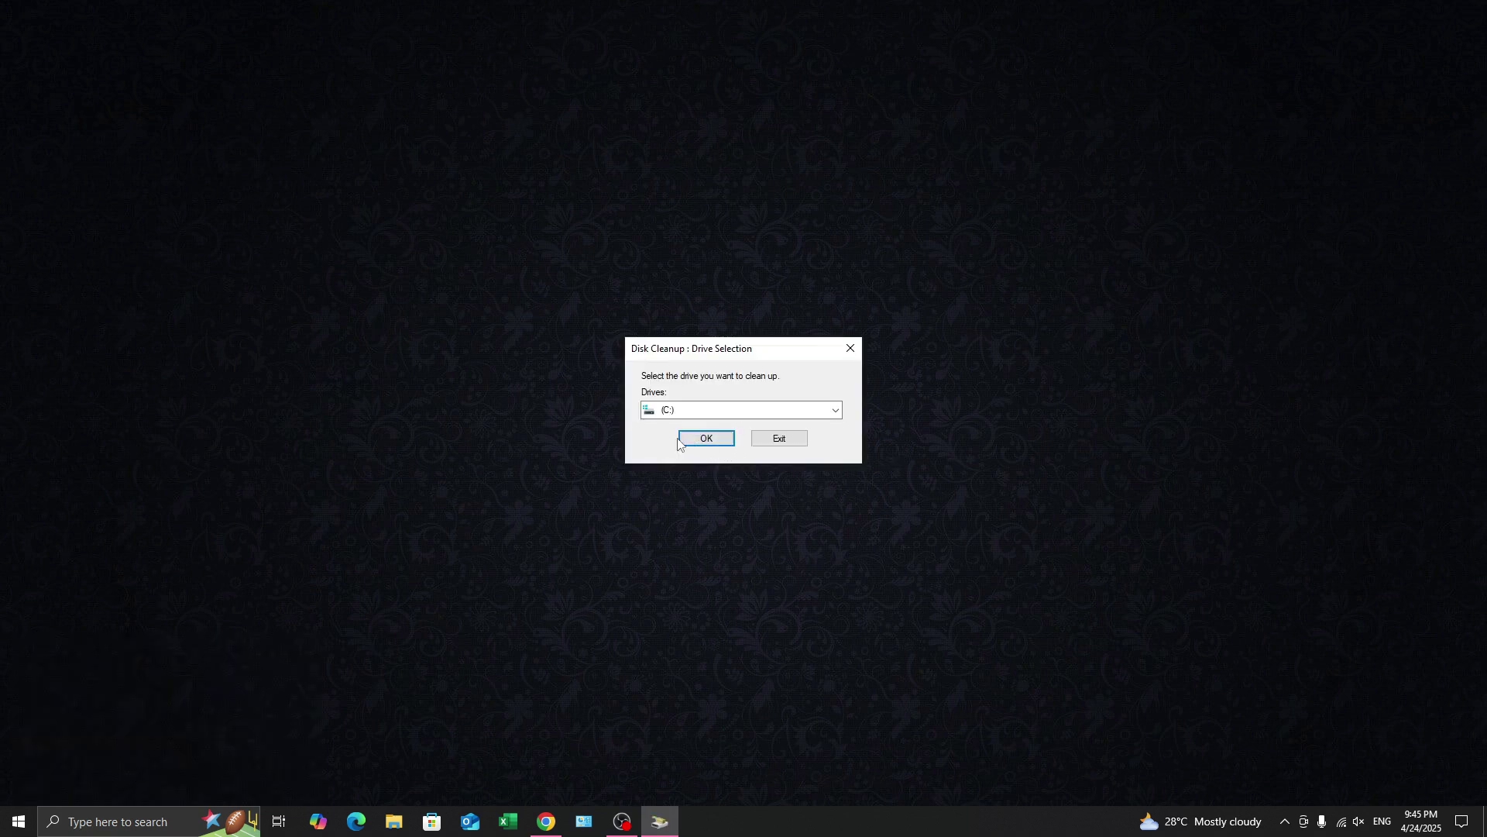
Confirm drive C: in the drive selection, check the files to delete, and permanently remove the preselected ones
left_click(705, 440)
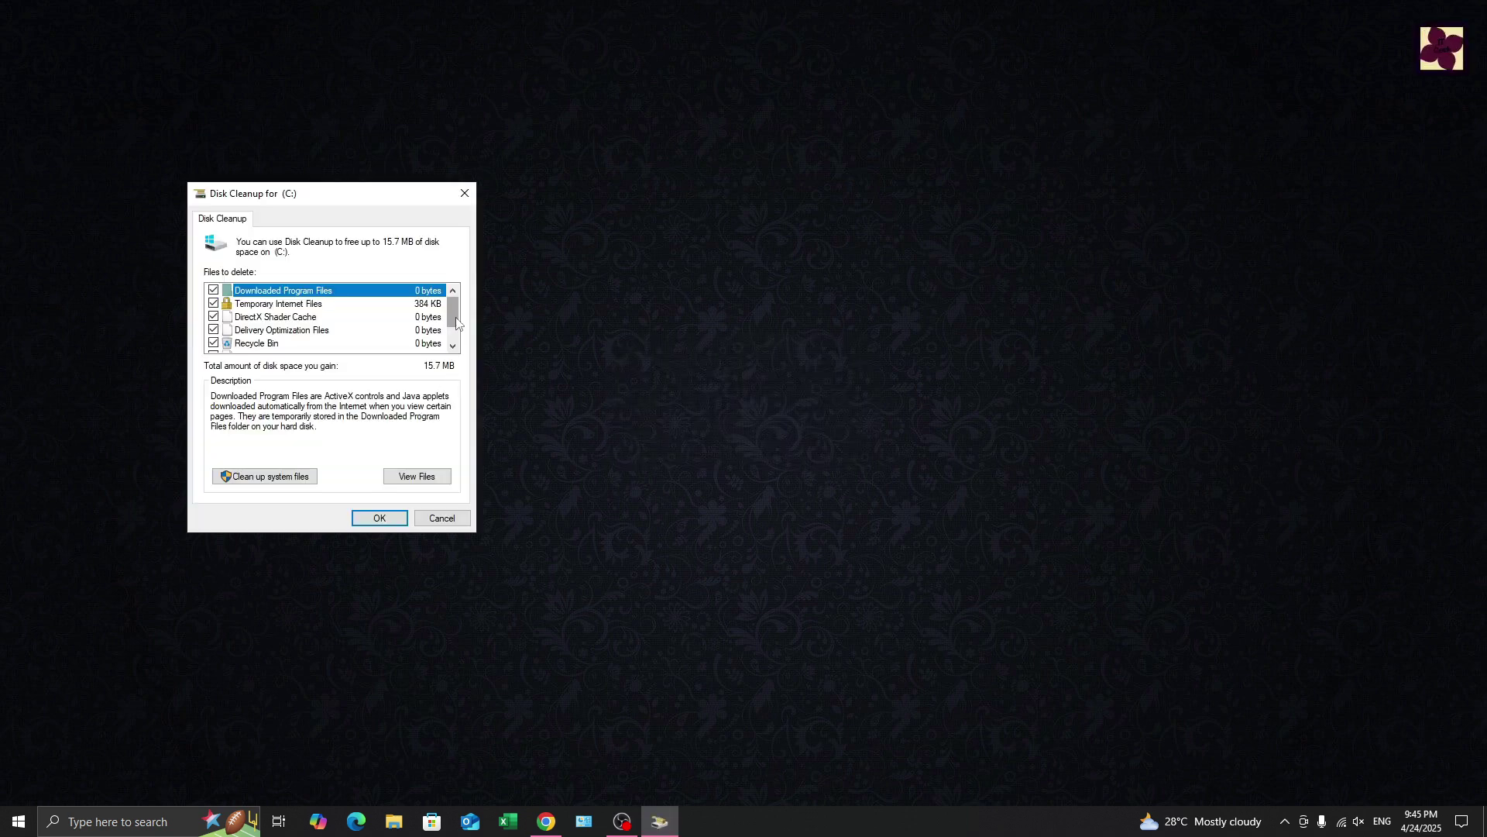
mouse_move(457, 323)
left_mouse_down()
mouse_move(459, 352)
mouse_move(459, 294)
left_mouse_up()
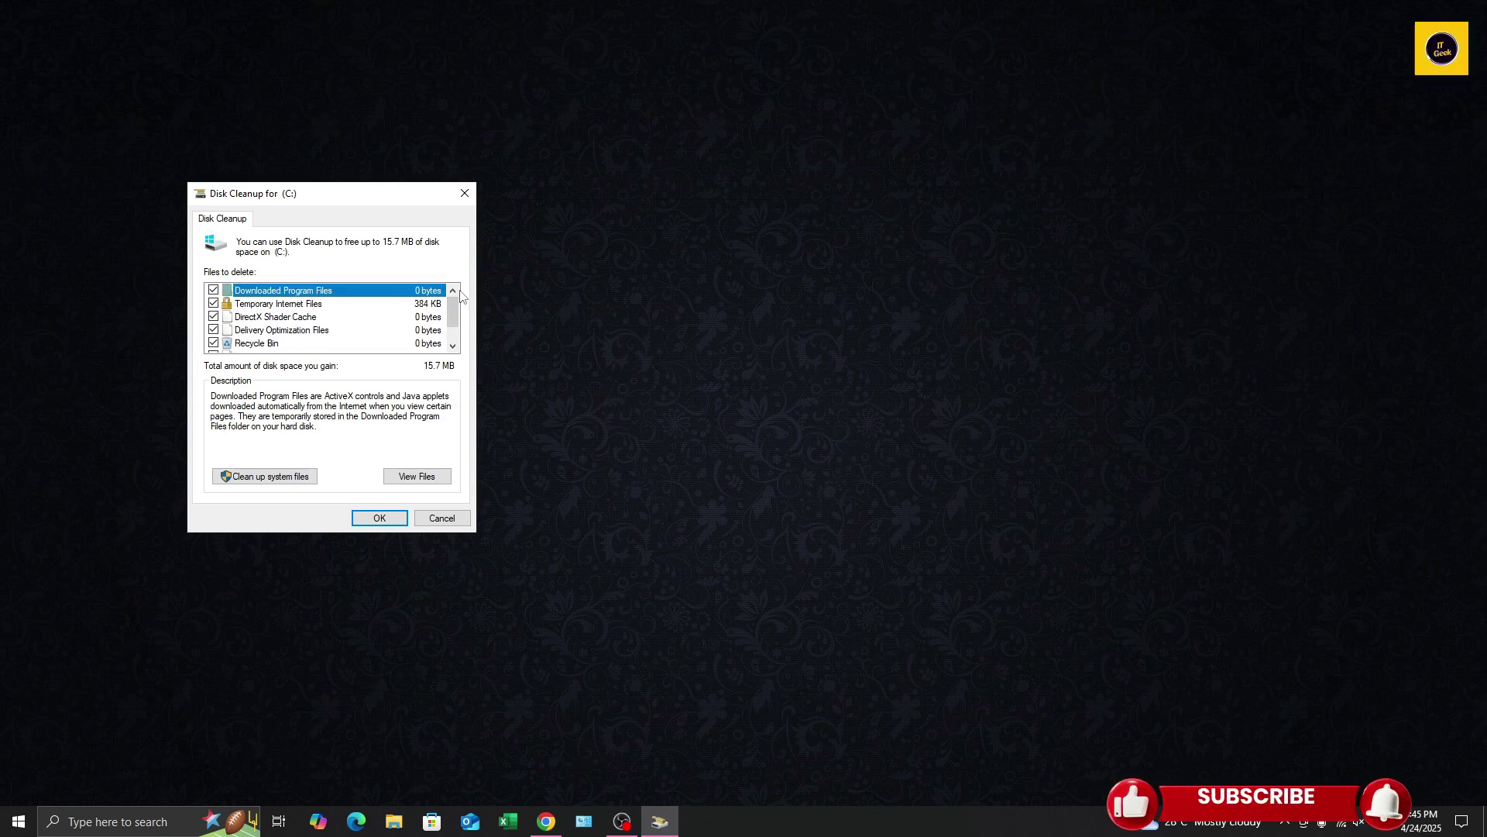
left_click(378, 517)
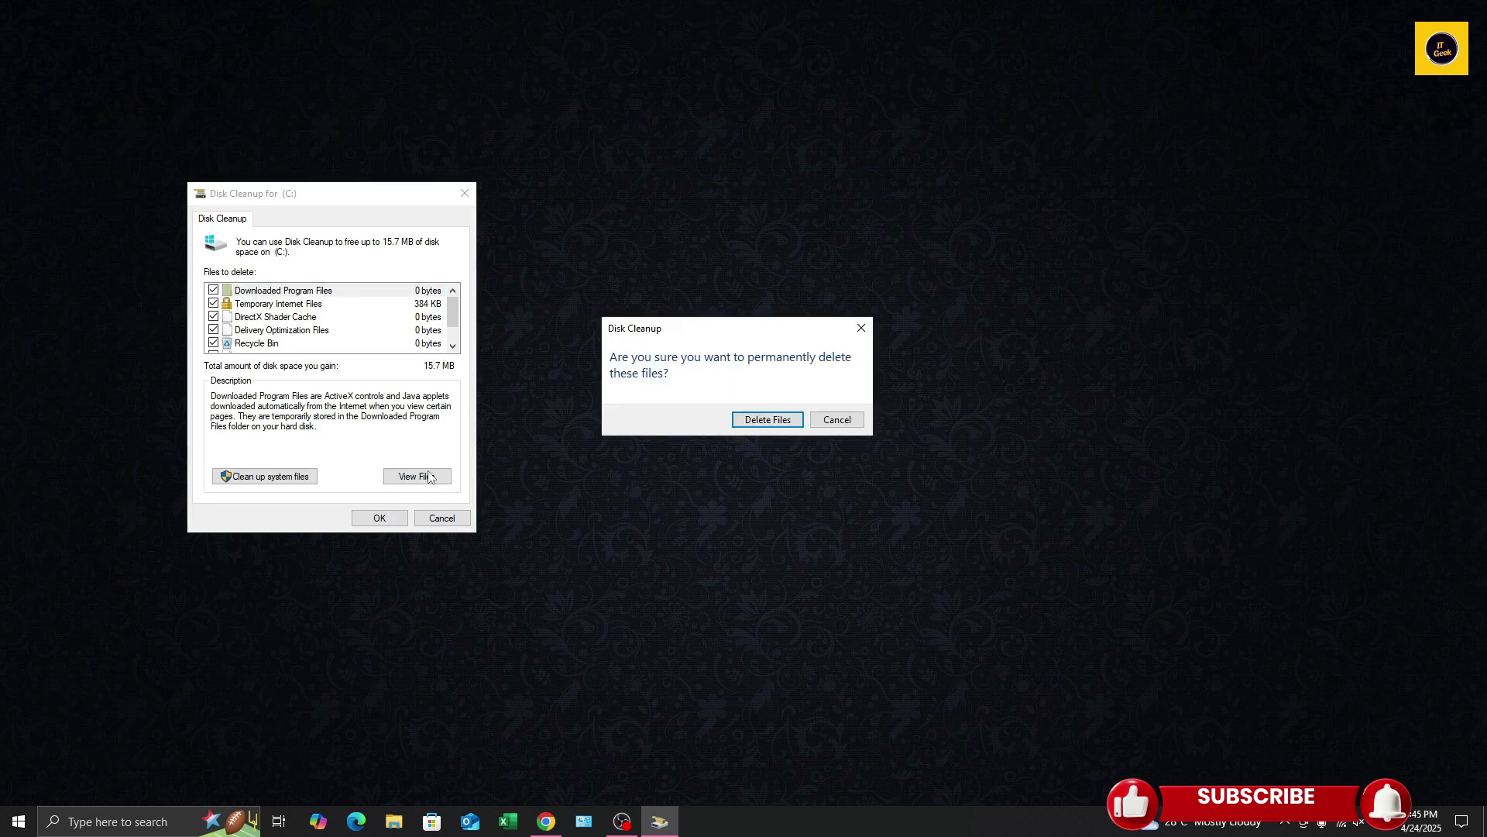
left_click(767, 419)
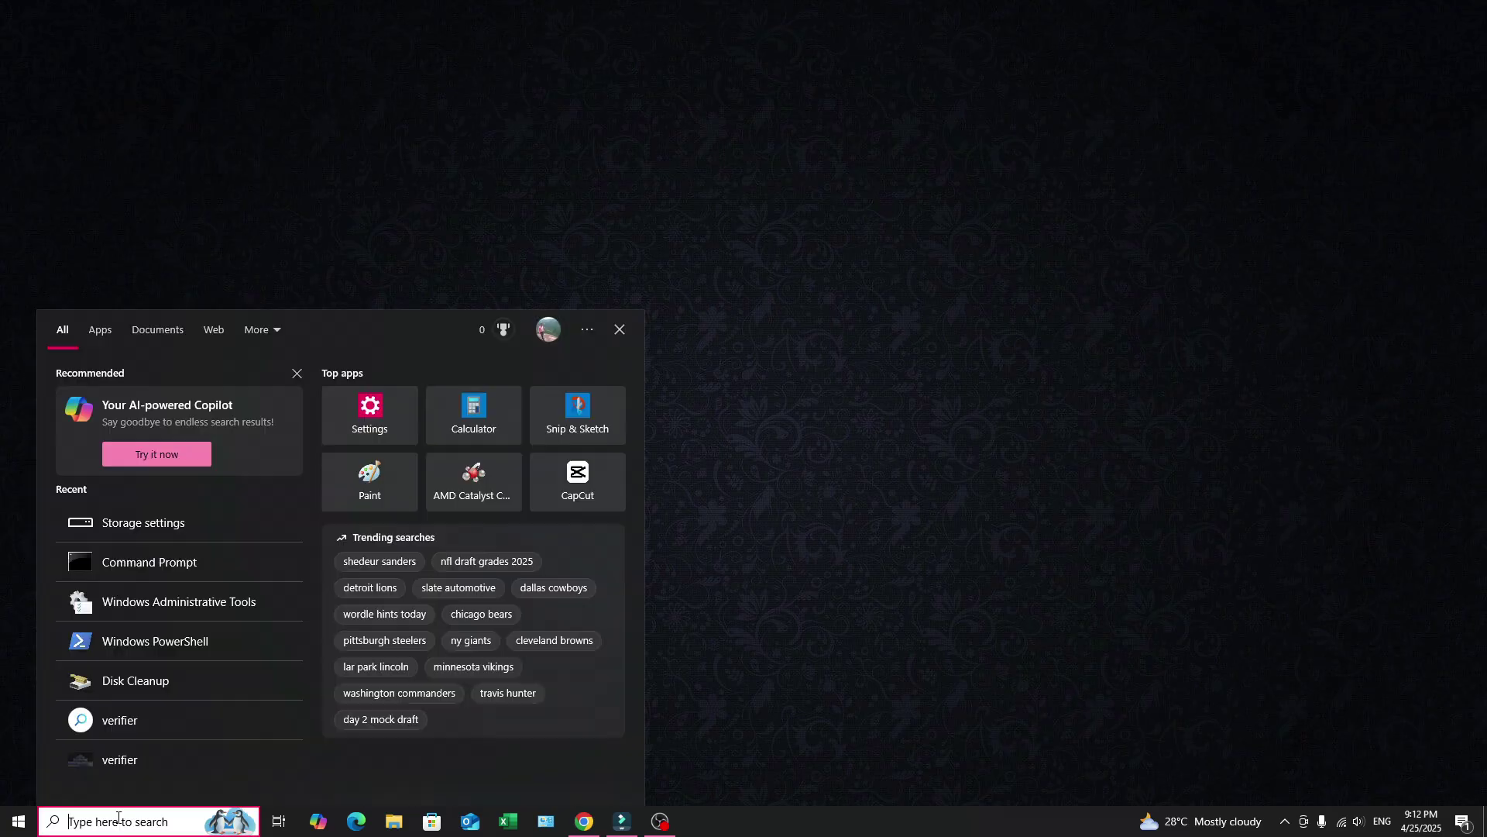
Search Windows for "Storage Sense" using the copied text, open Storage settings and maximize the window
right_click(97, 821)
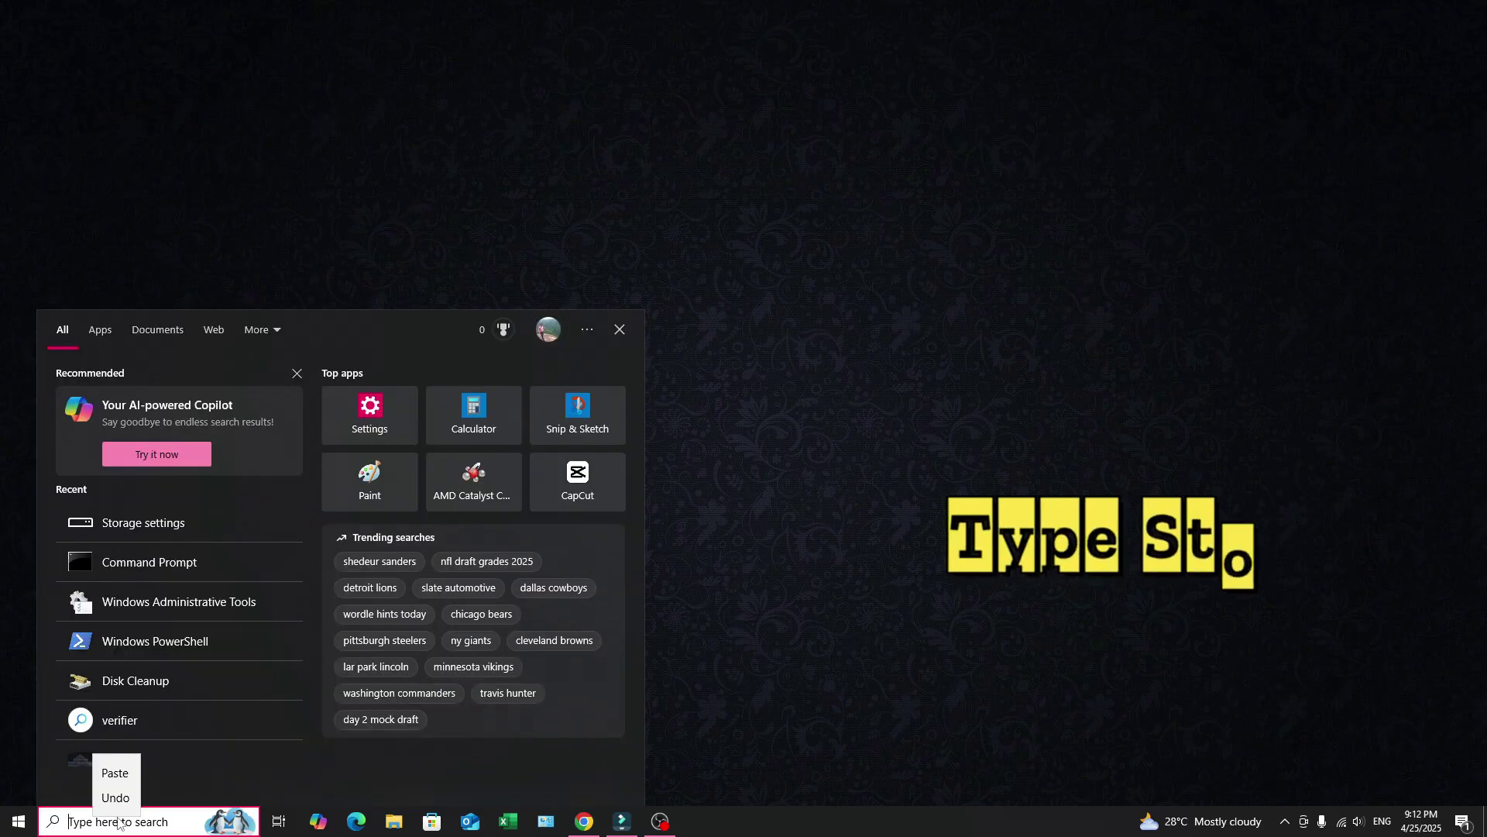
left_click(114, 773)
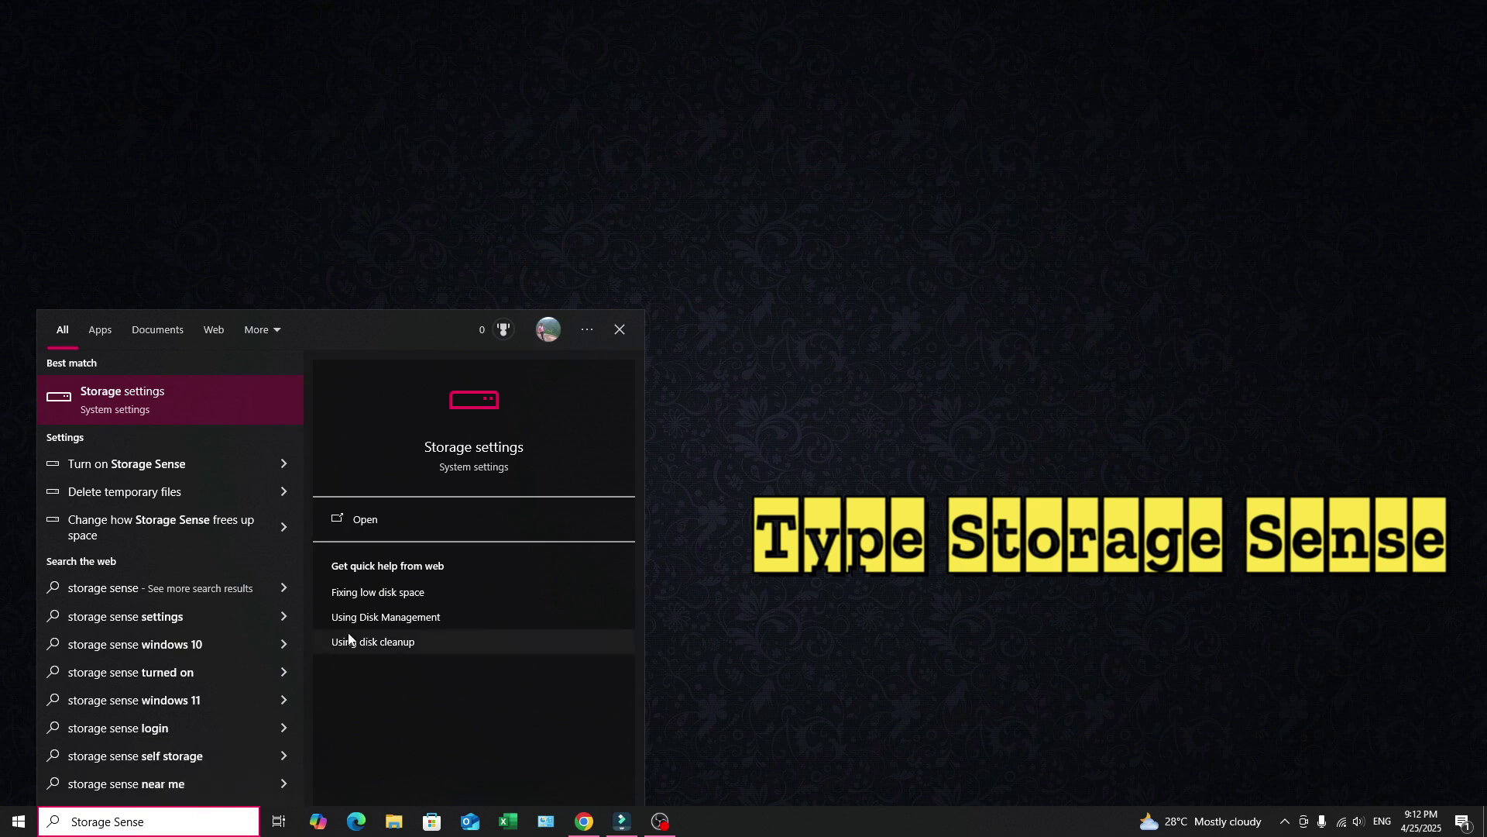
left_click(386, 521)
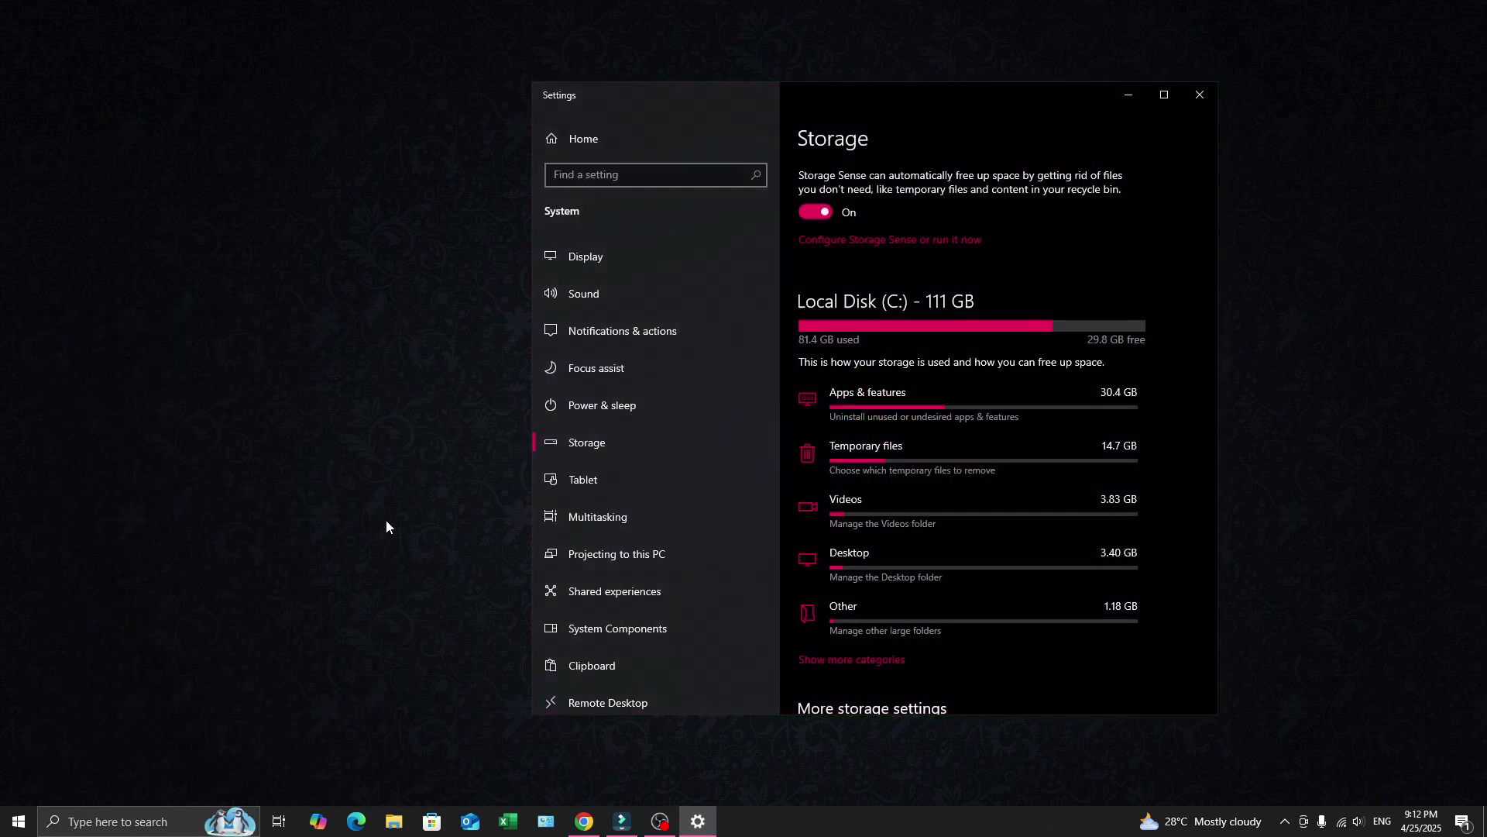
left_click(1164, 95)
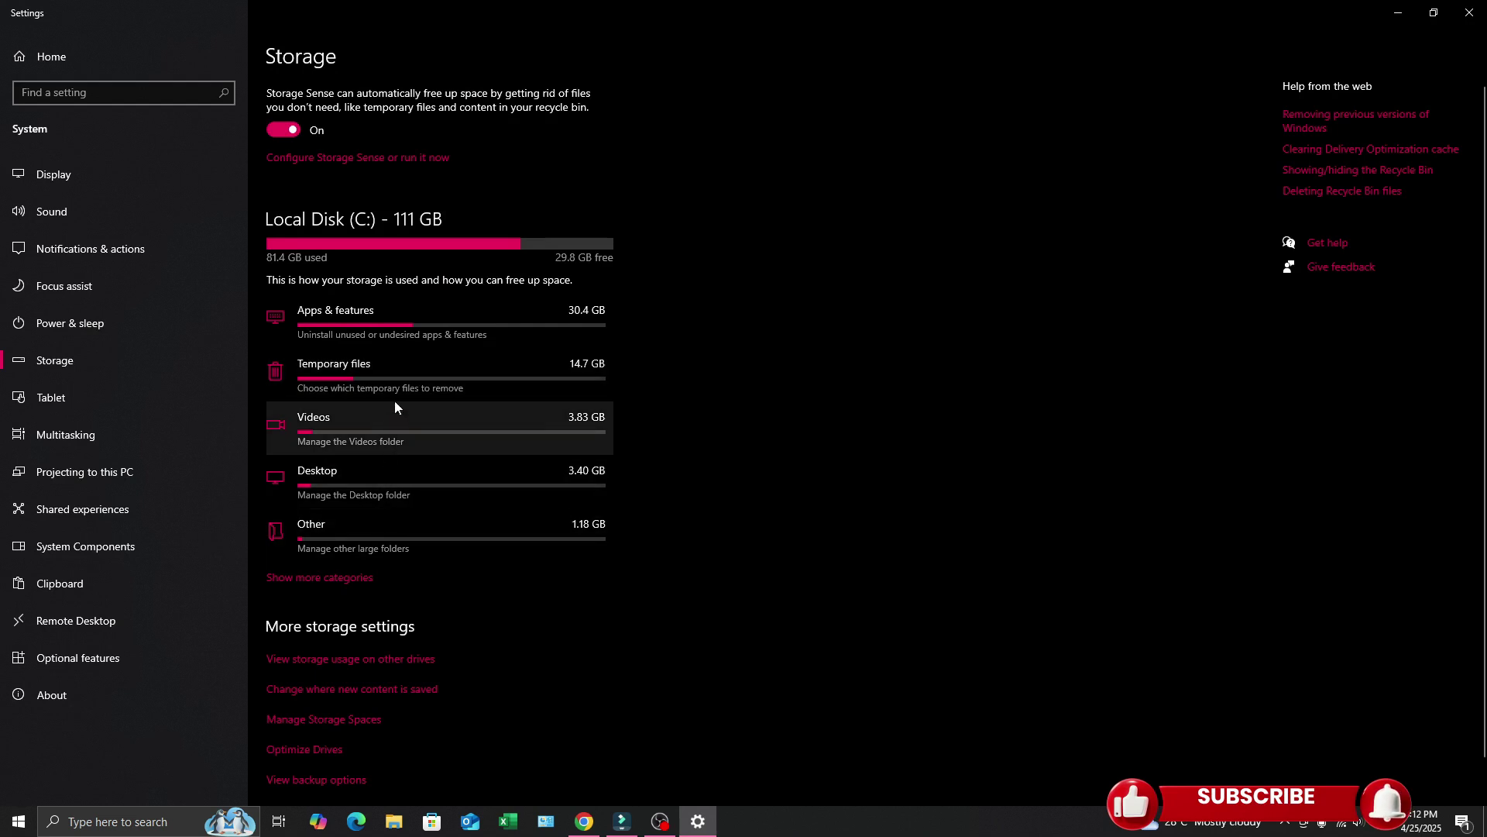
Open the Temporary files list for drive C:, leave Downloads unselected, and remove the preselected temporary files
left_click(392, 379)
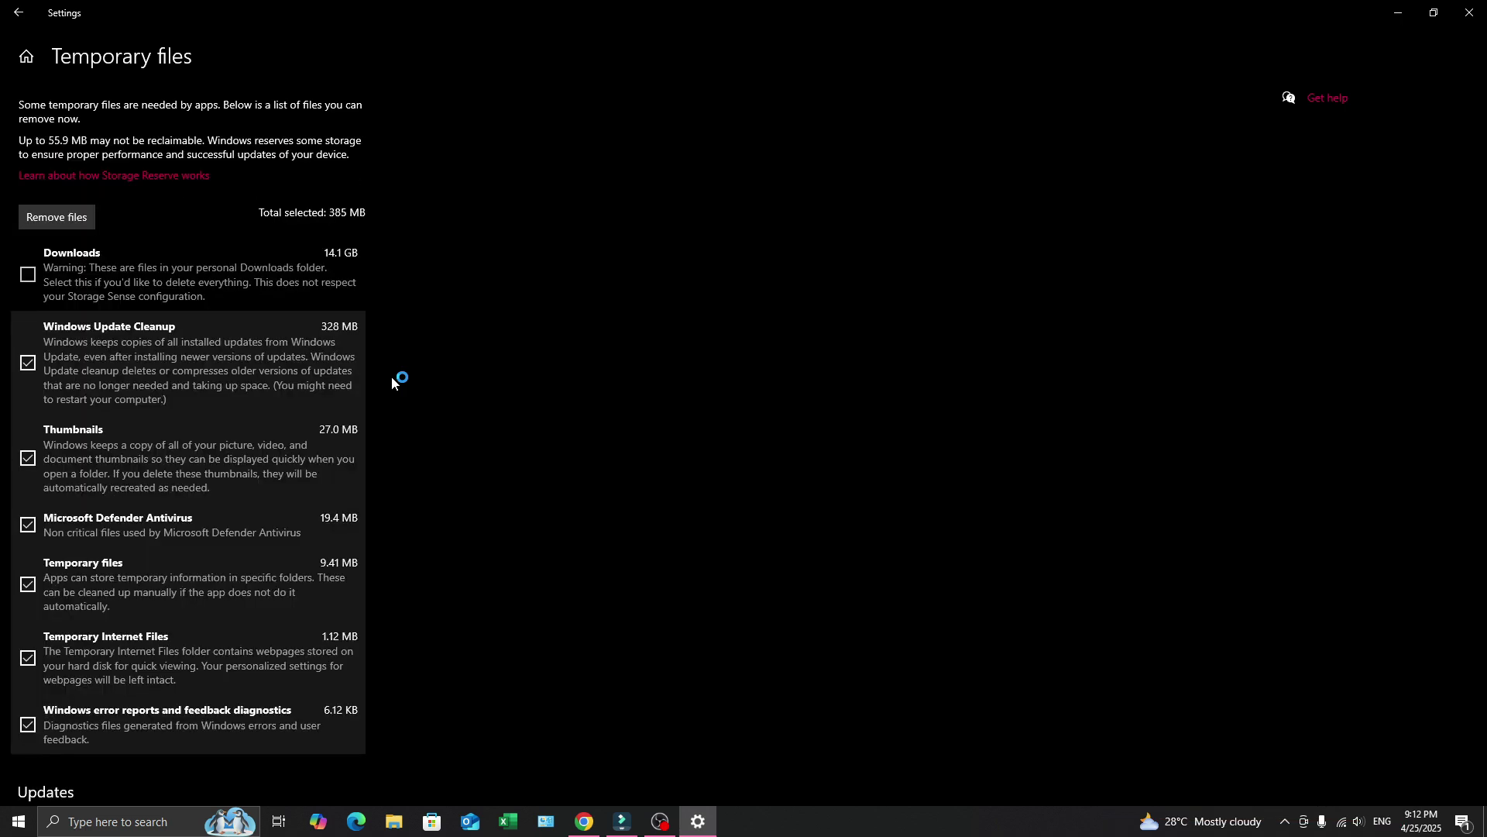
left_click(29, 283)
left_click(29, 279)
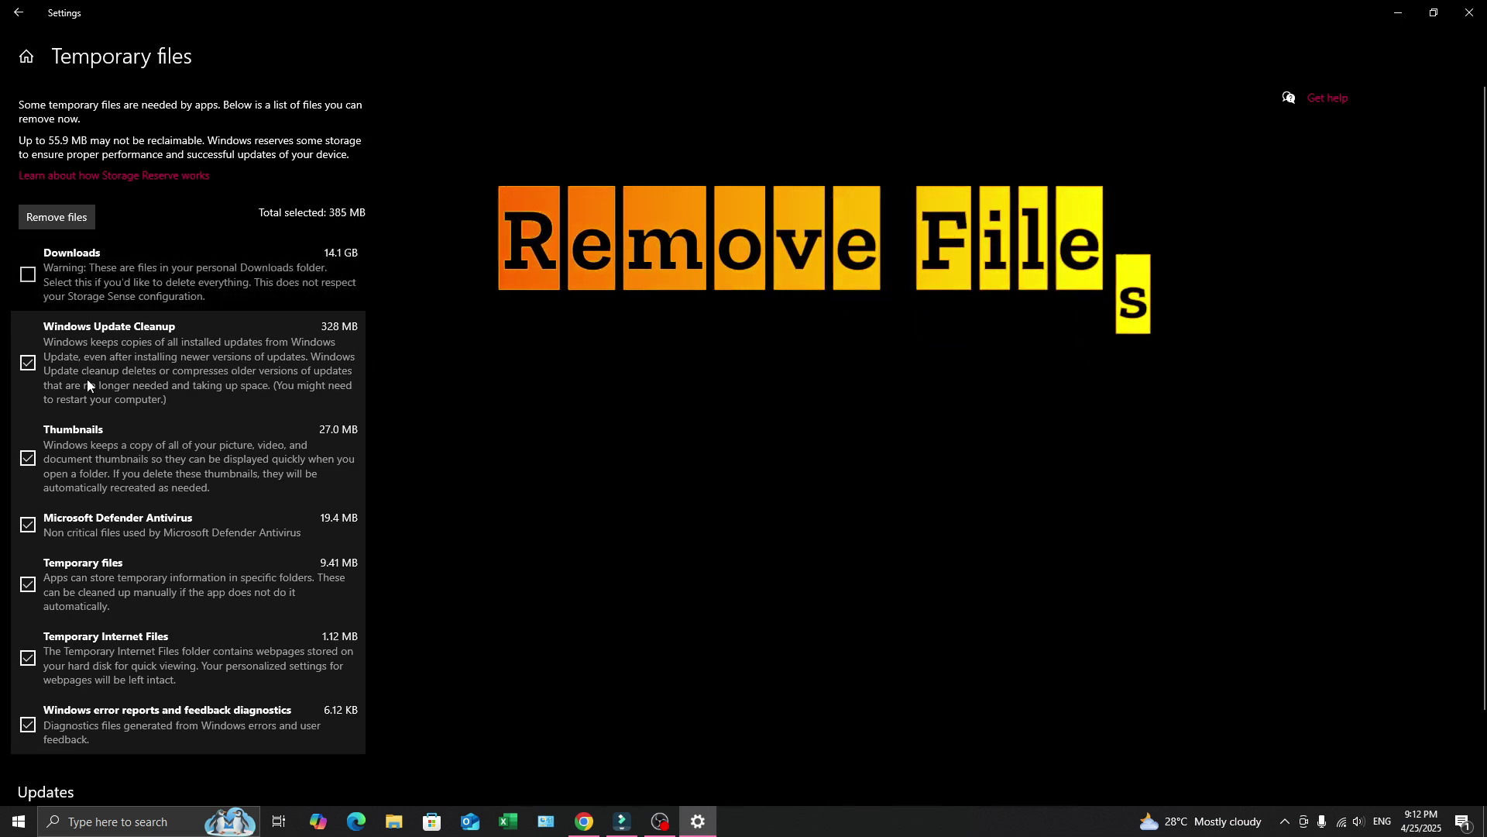
scroll(110, 590, "down", 2)
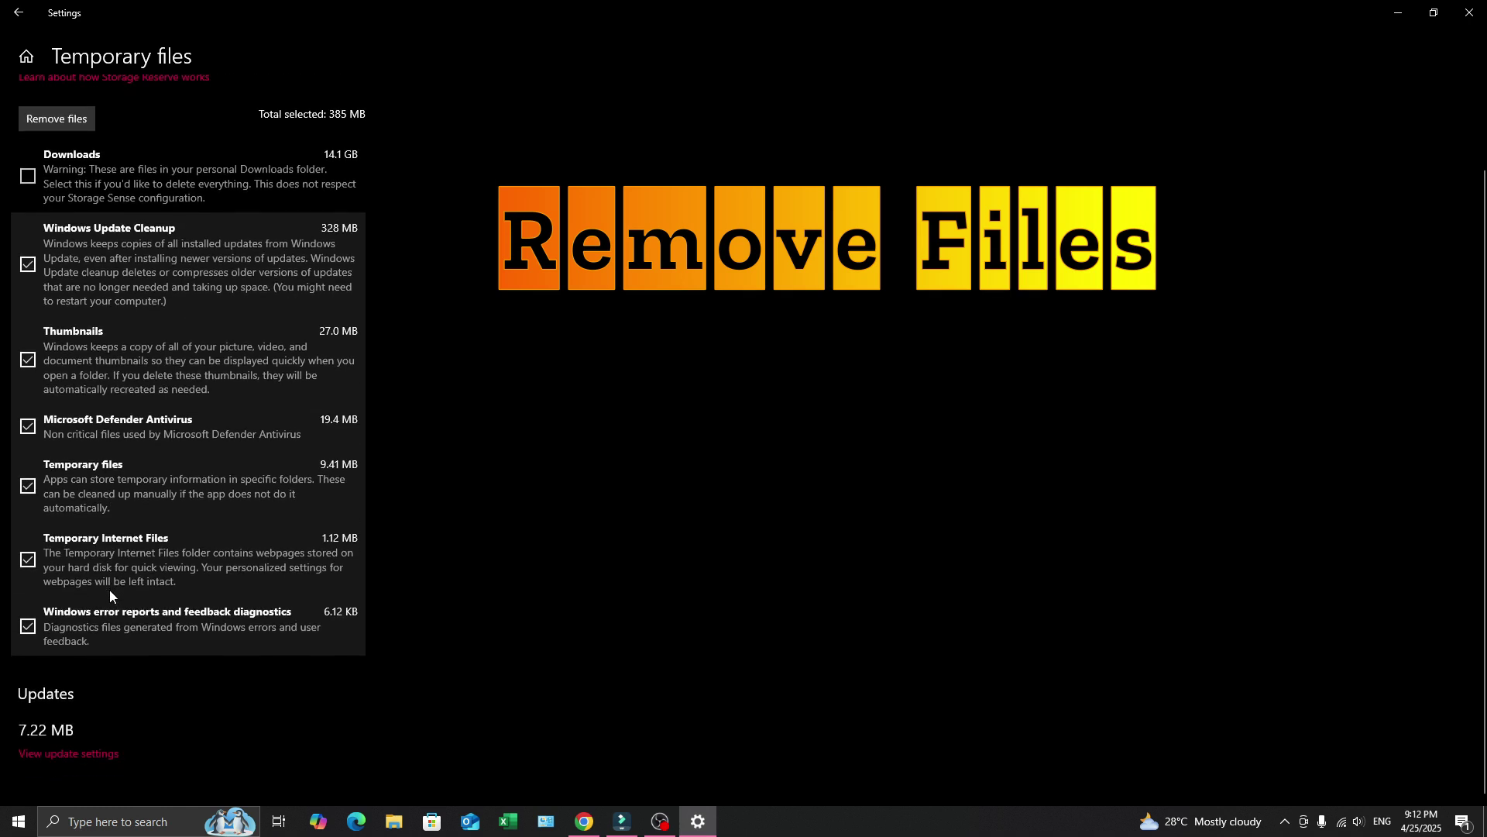
scroll(109, 589, "up", 2)
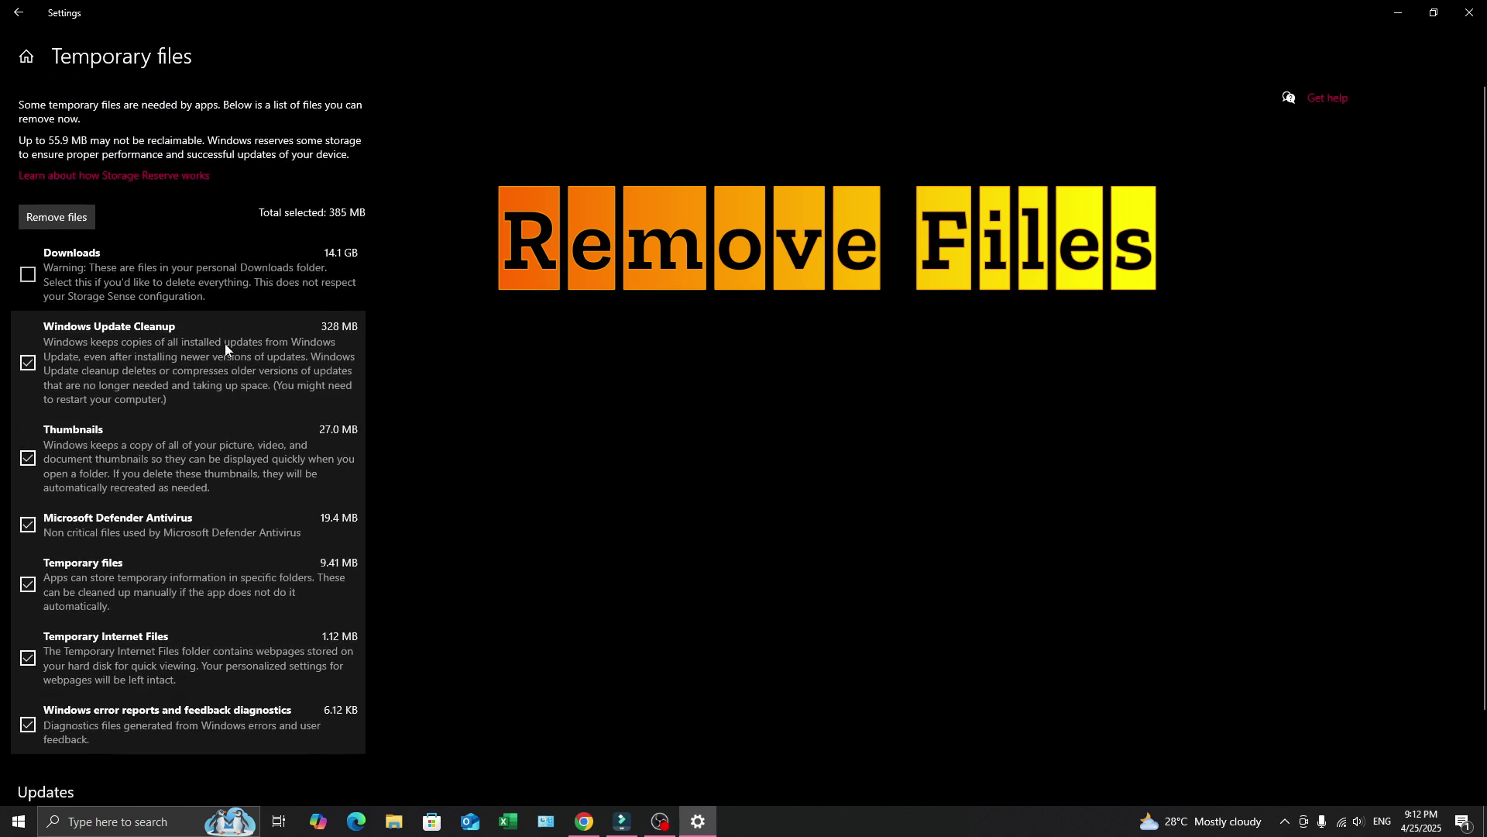
left_click(68, 225)
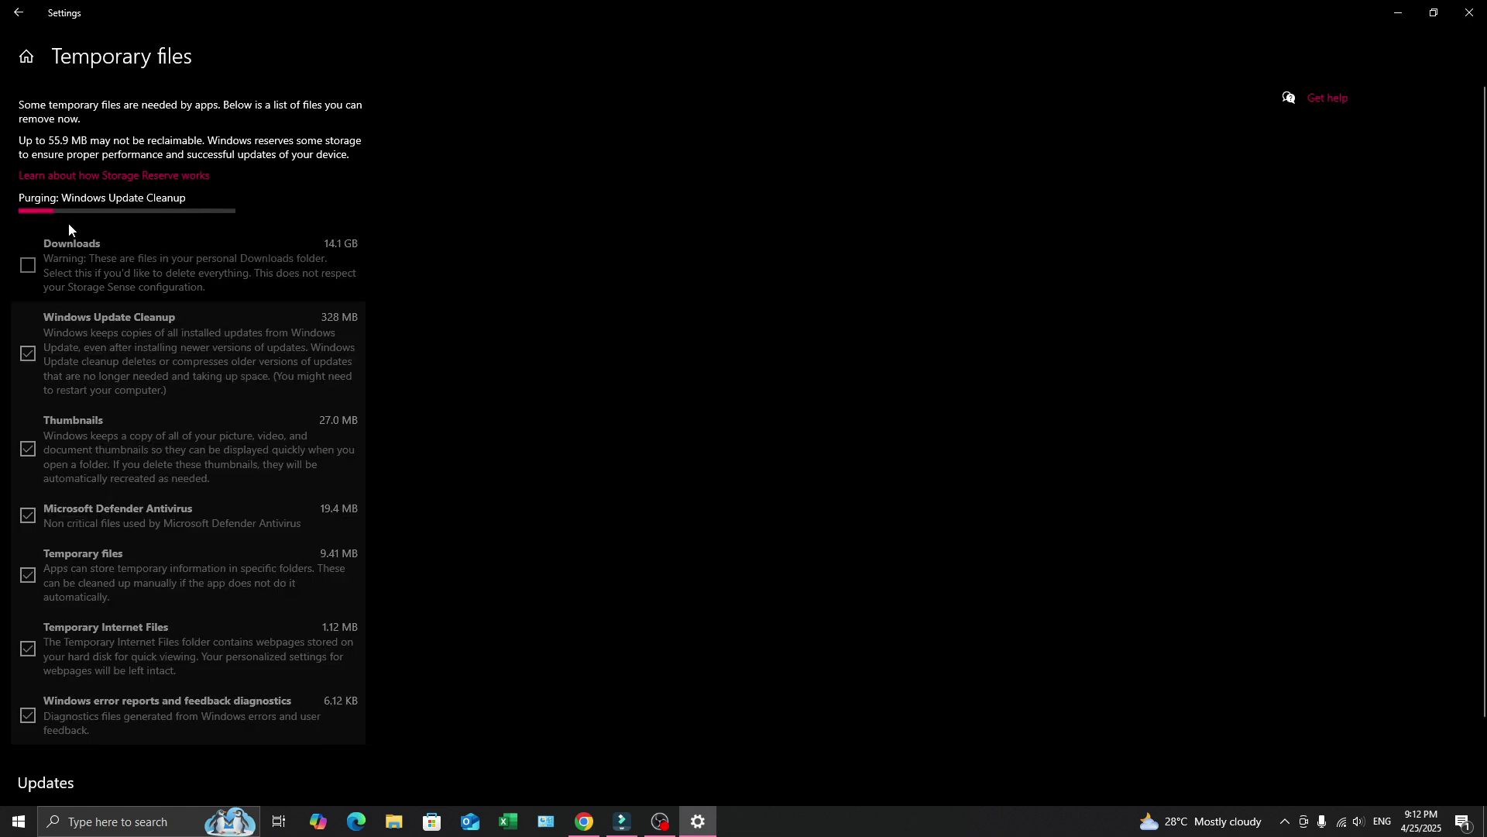